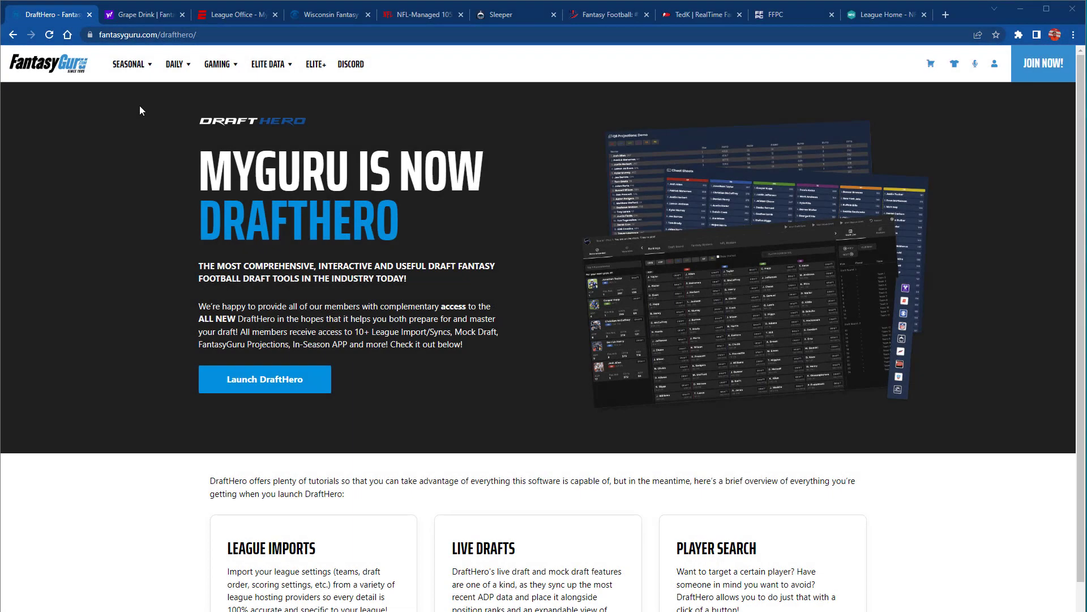
# Step: Launch DraftHero from the FantasyGuru page into a new tab
pyautogui.moveTo(142, 67)
pyautogui.click(260, 381)
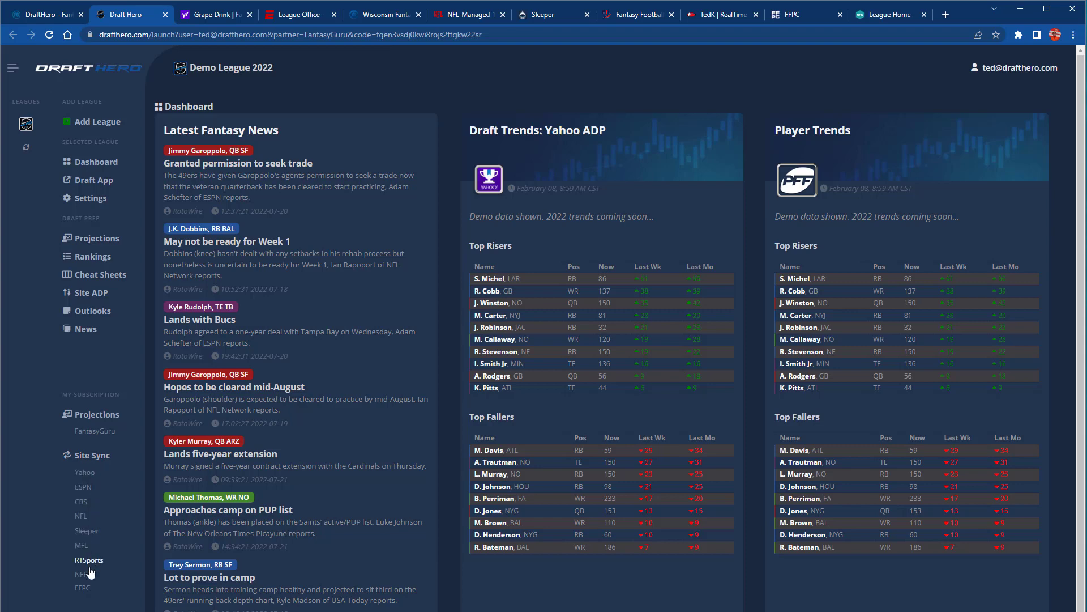
# Step: Browse the demo league's settings, RB projections, rankings and cheat sheets
pyautogui.click(97, 199)
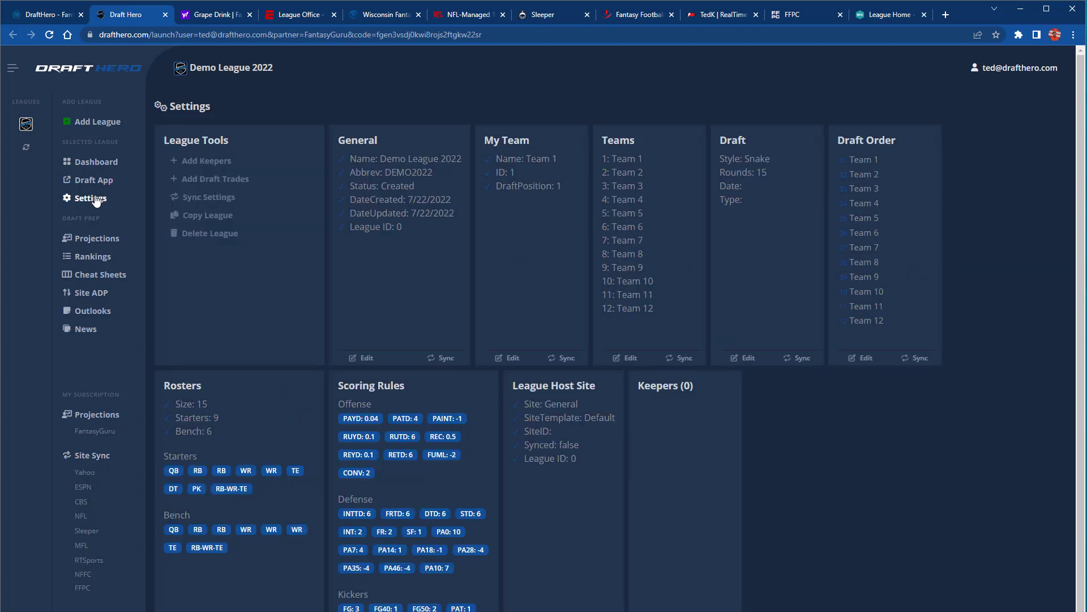
pyautogui.click(98, 239)
pyautogui.click(215, 127)
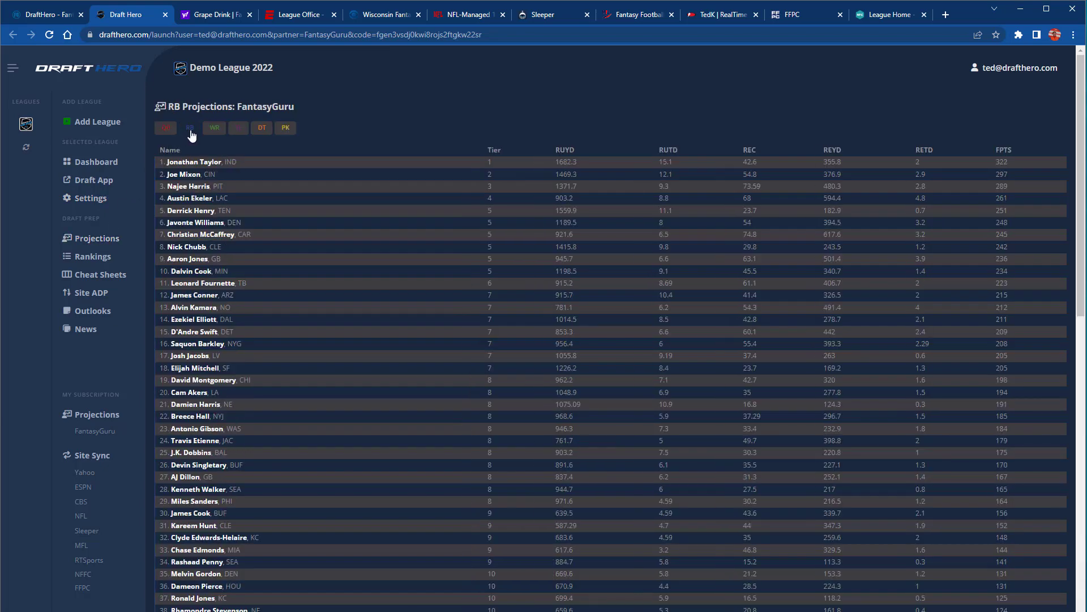
pyautogui.click(104, 257)
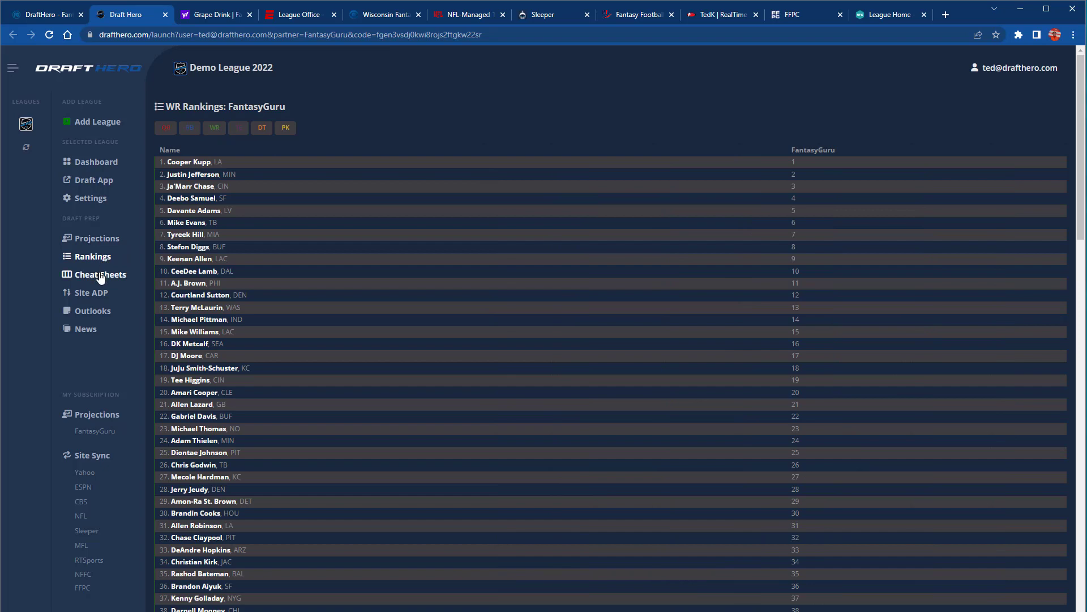
pyautogui.click(101, 276)
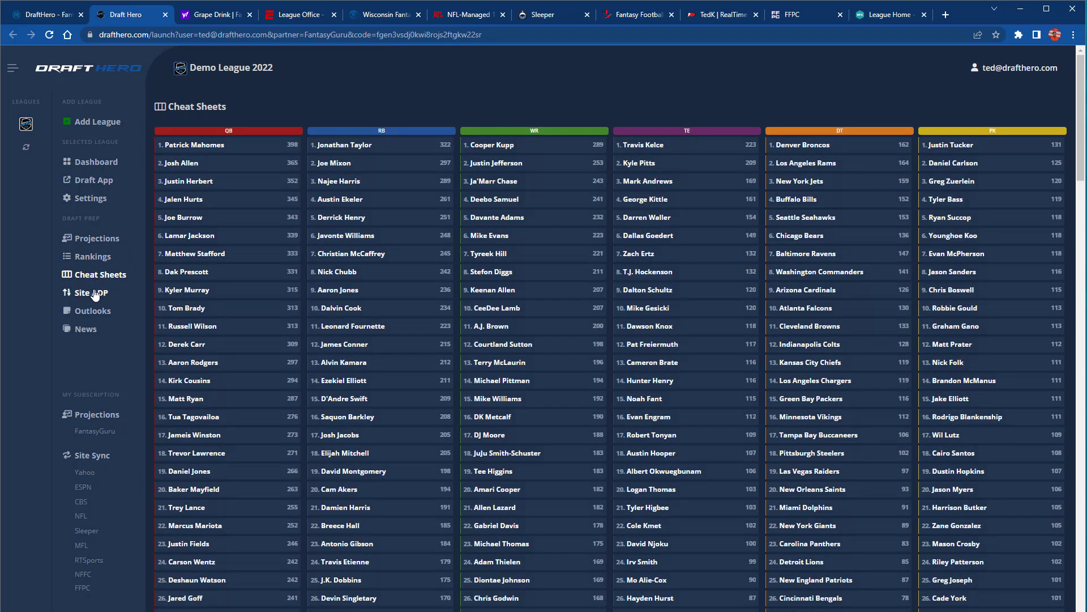
# Step: View site ADP filtered to QBs then RBs, check player news, and return to the Dashboard
pyautogui.click(95, 294)
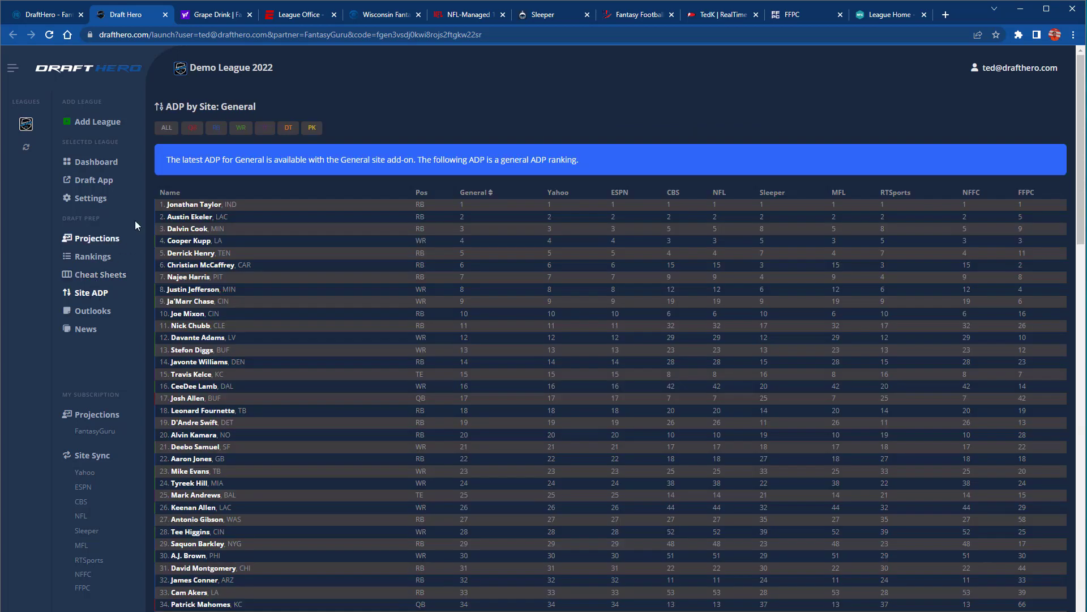
pyautogui.click(190, 130)
pyautogui.click(217, 128)
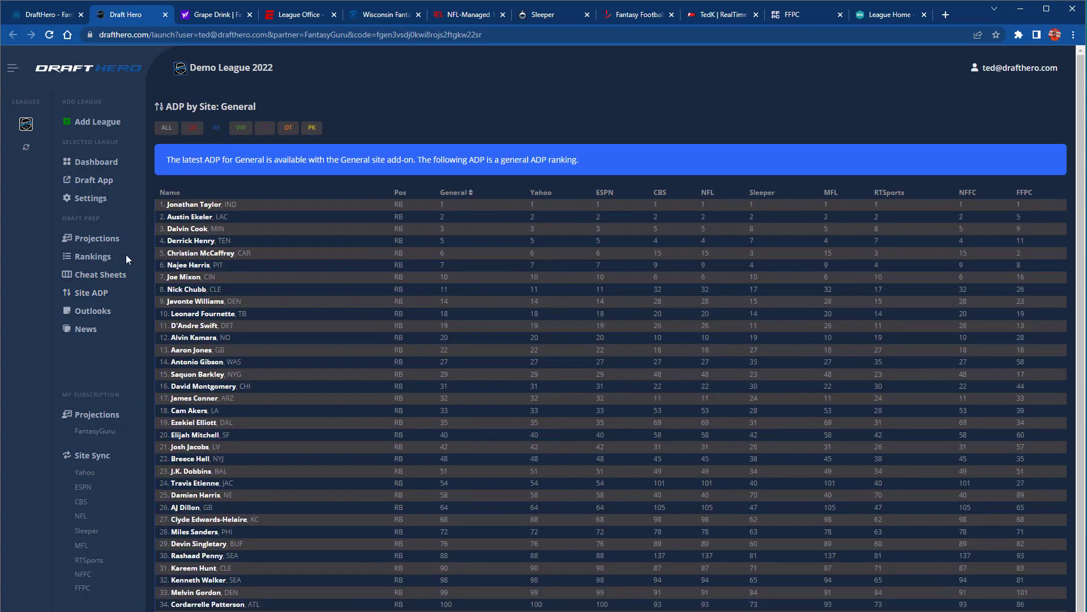
pyautogui.click(86, 330)
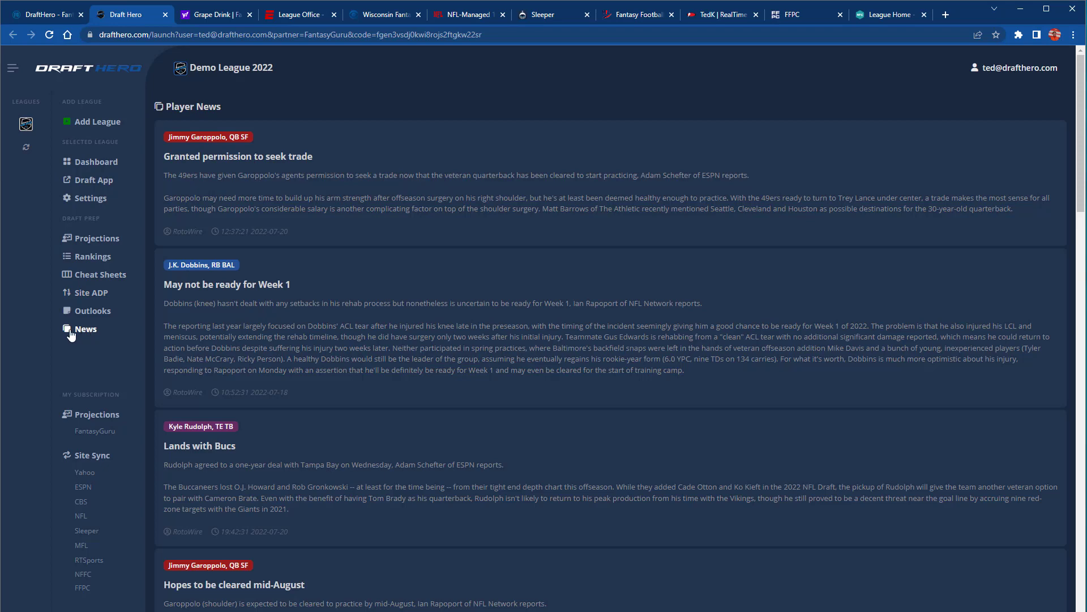
pyautogui.click(94, 165)
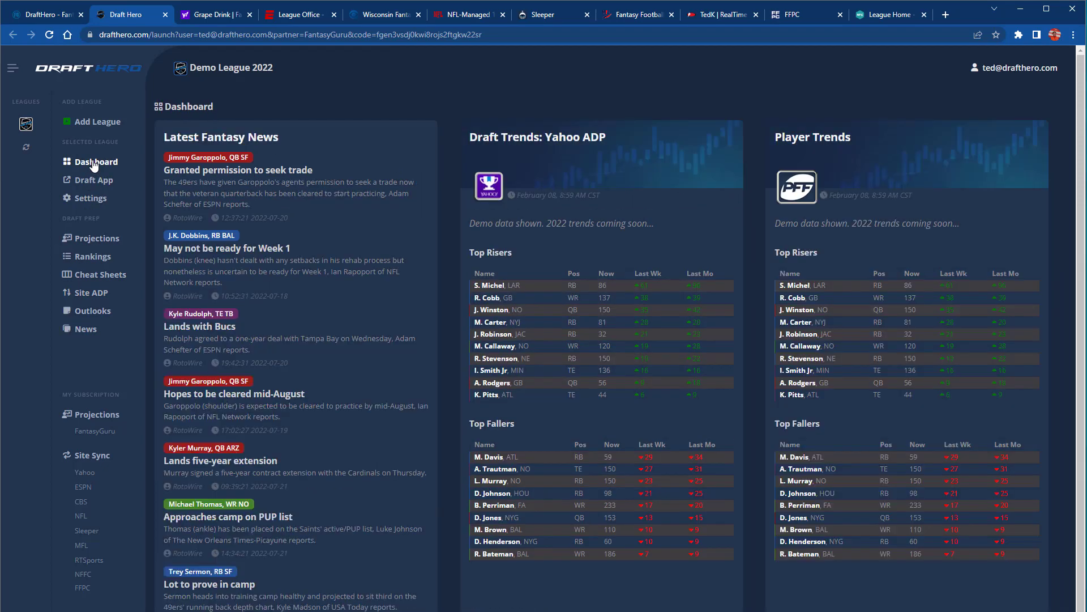
# Step: Open the Yahoo 'Still not in a dress' team page, select its league ID, and return to DraftHero
pyautogui.click(209, 16)
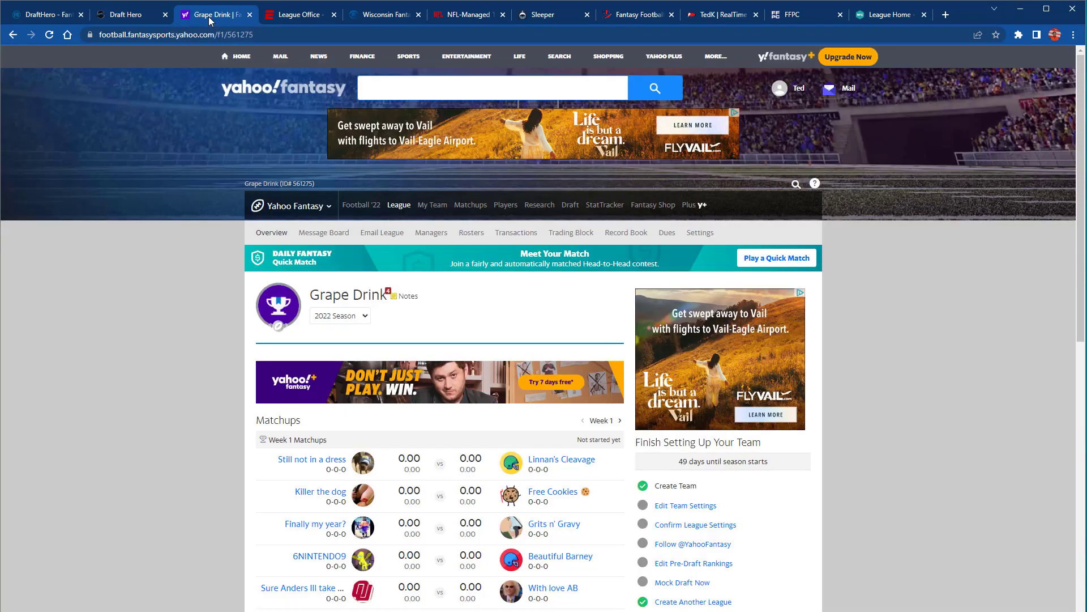
pyautogui.moveTo(306, 207)
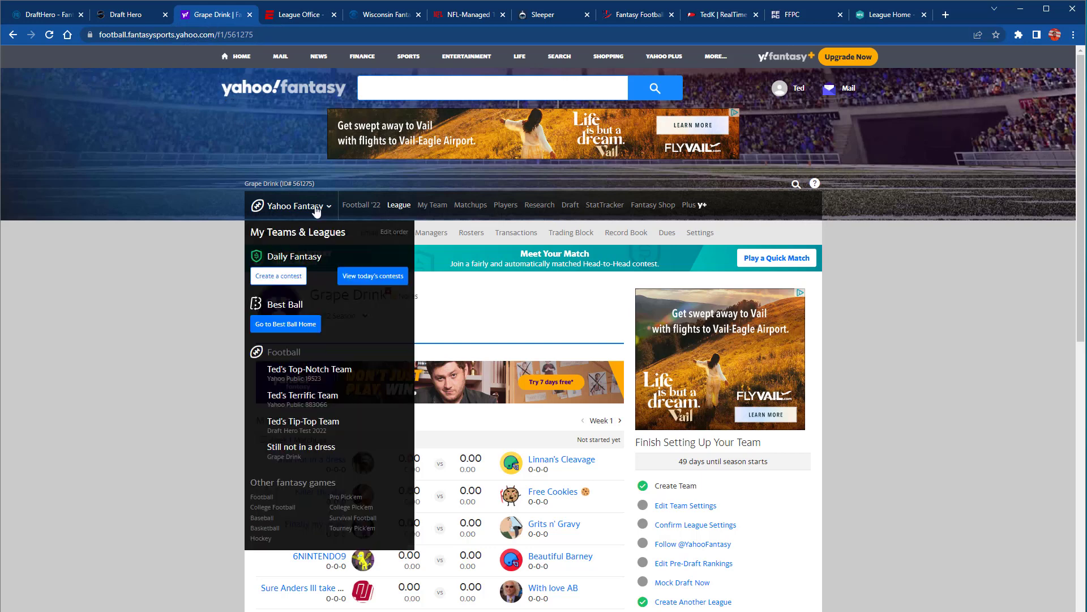
pyautogui.click(300, 447)
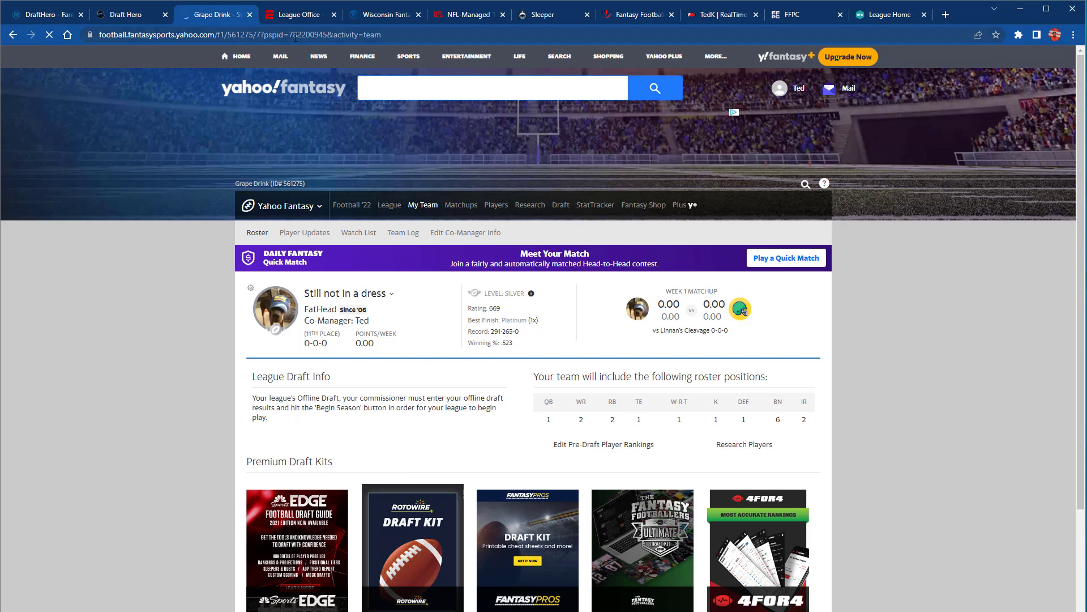
pyautogui.doubleClick(245, 35)
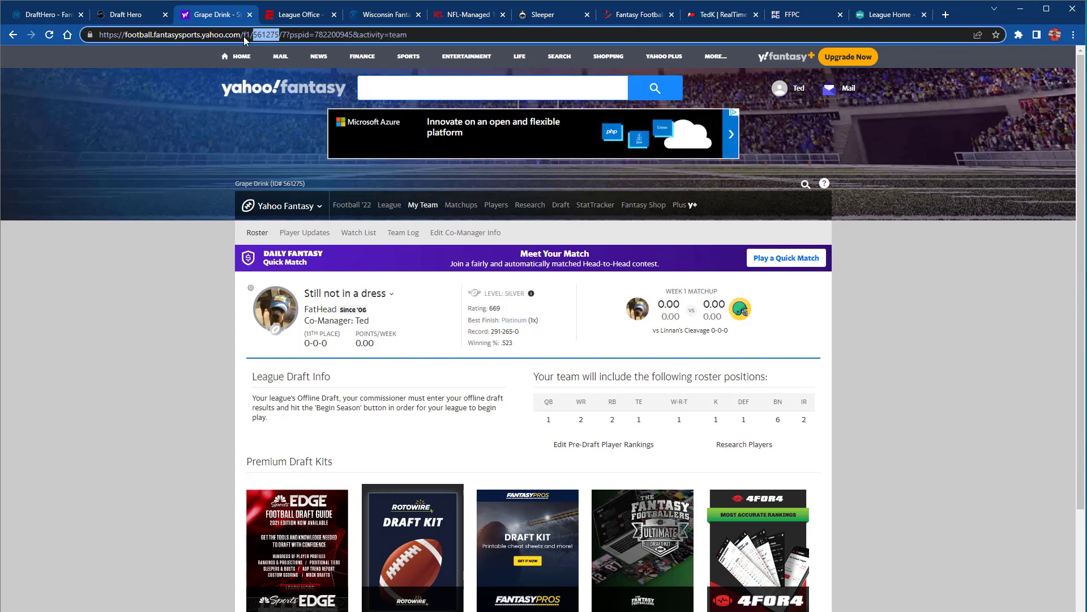
pyautogui.moveTo(156, 20); pyautogui.dragTo(79, 18)
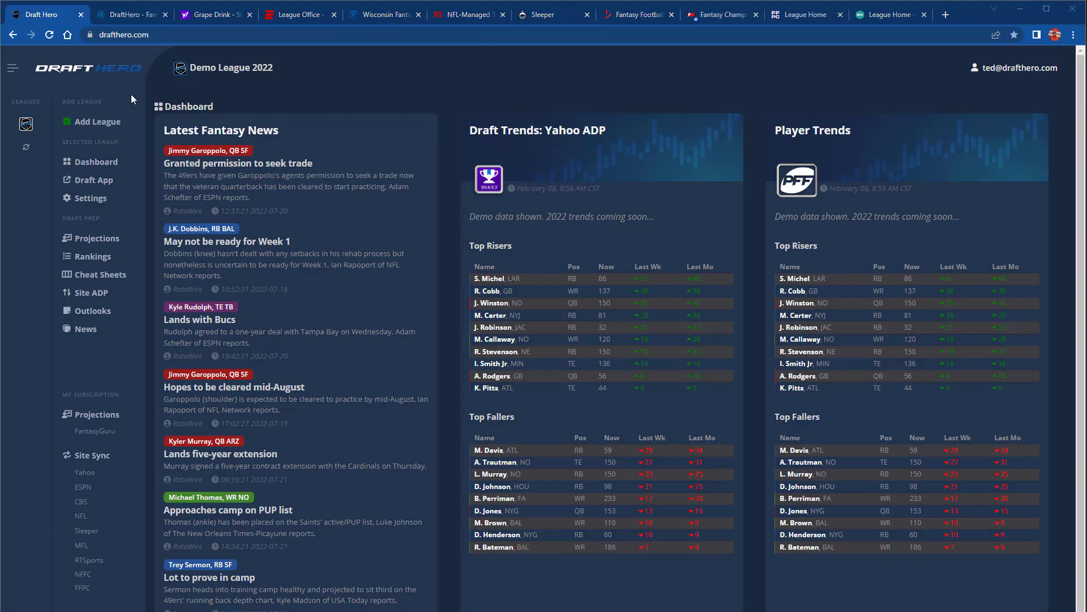
# Step: Enable the Draft Hero Live Sync Chrome extension from the Add League flow, then return to DraftHero
pyautogui.click(101, 122)
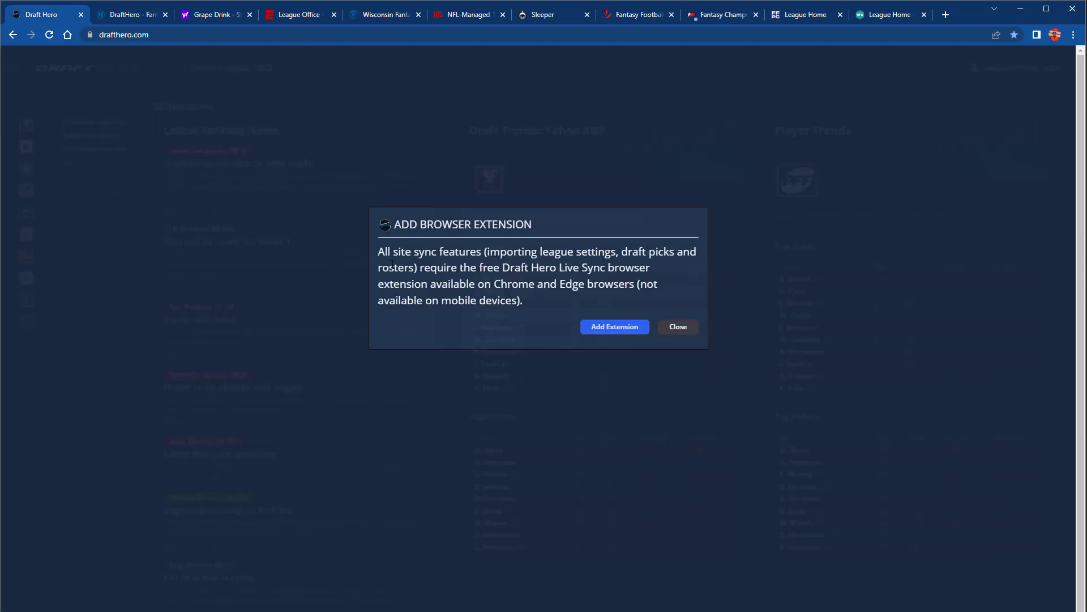
pyautogui.click(613, 332)
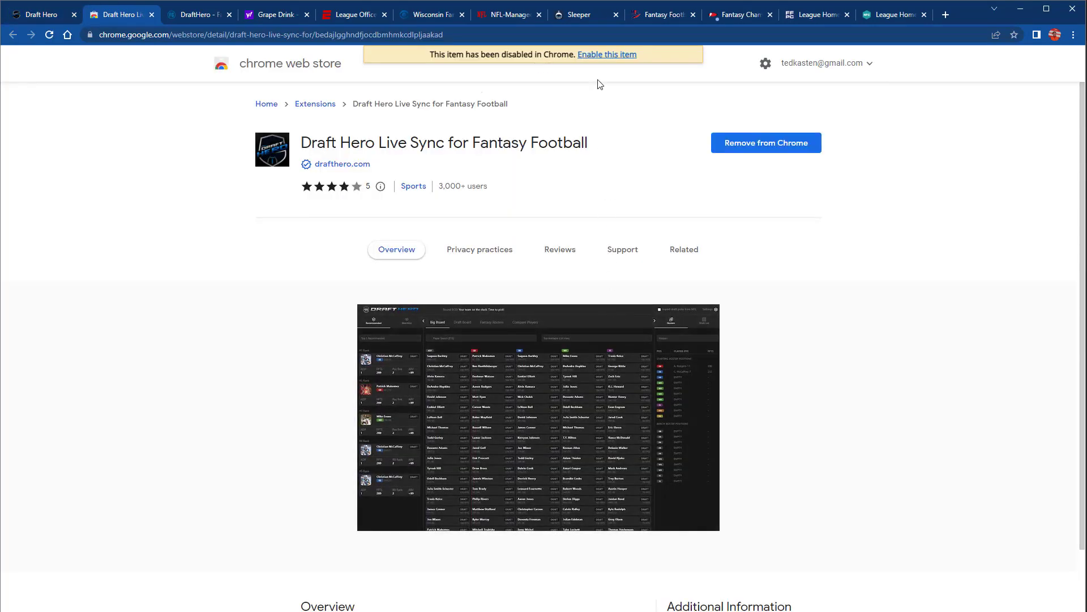
pyautogui.click(604, 57)
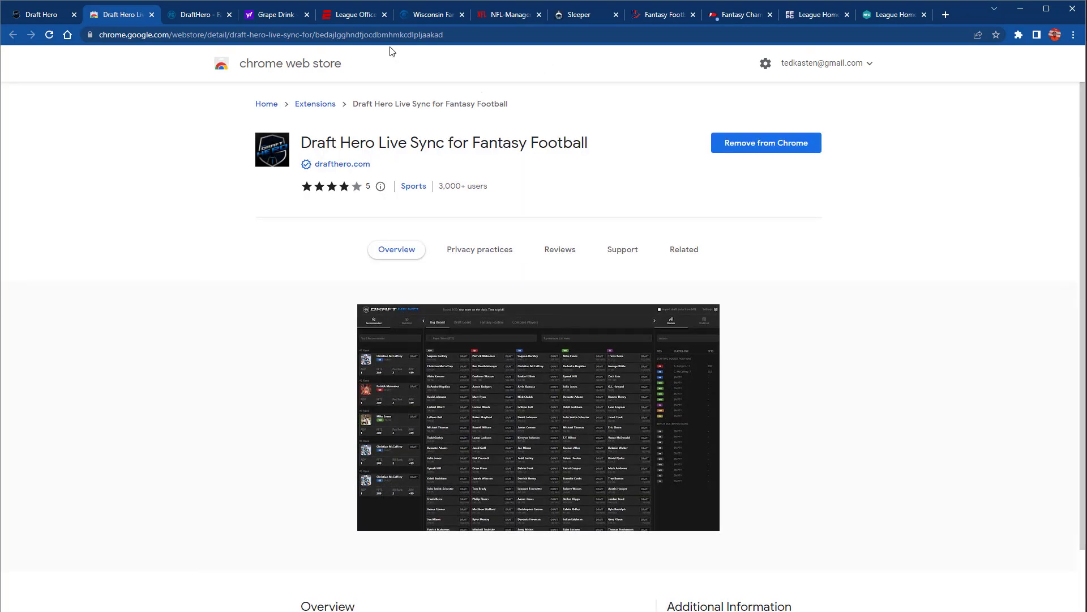
pyautogui.click(38, 15)
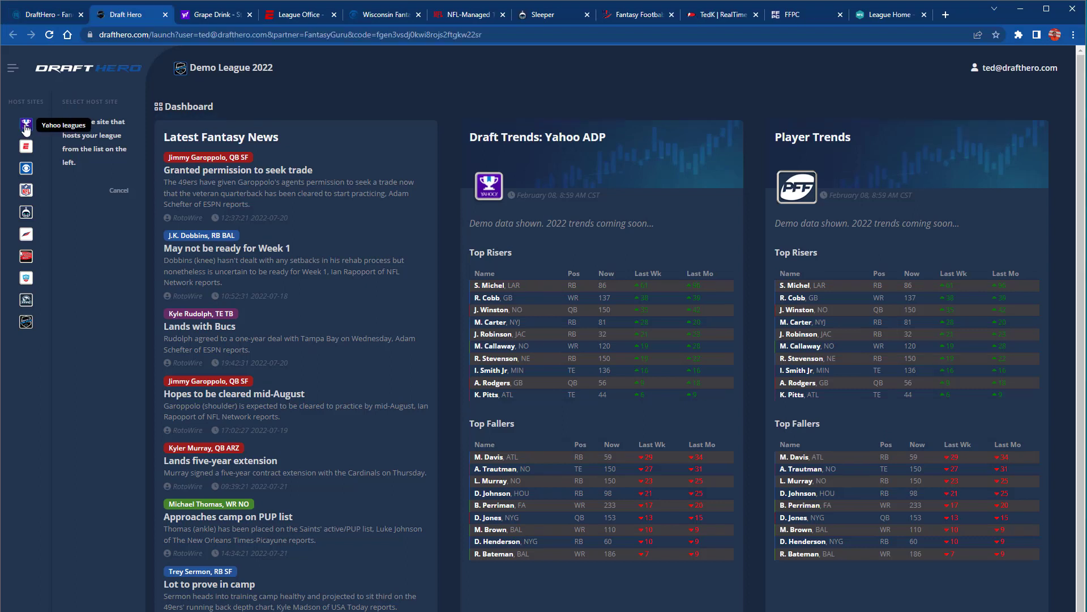
# Step: Import the Grape Drink Yahoo league and review its Yahoo scoring settings and managers list
pyautogui.click(25, 130)
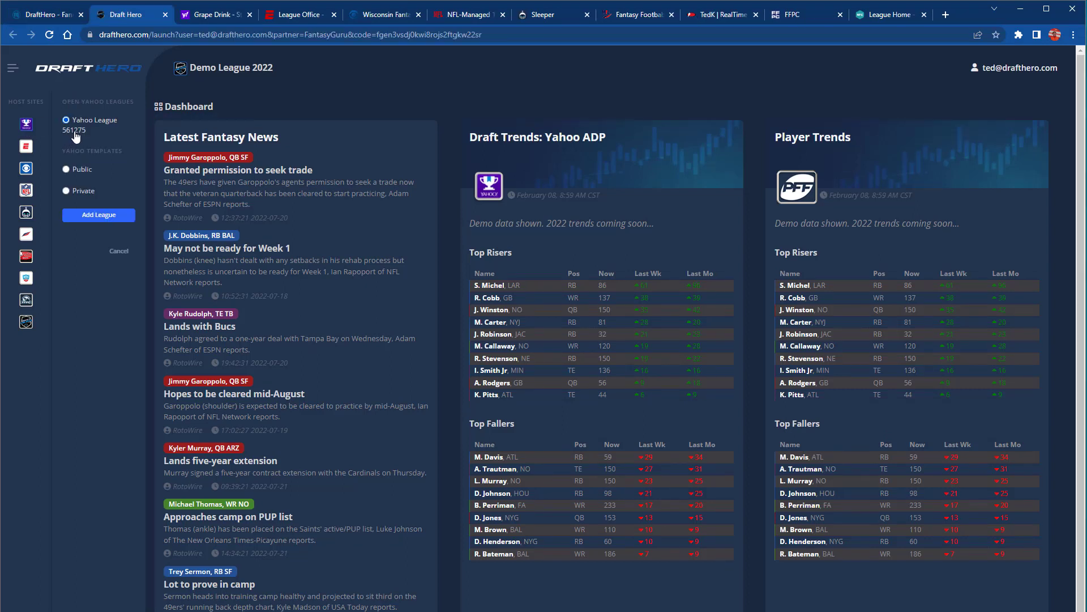
pyautogui.click(104, 215)
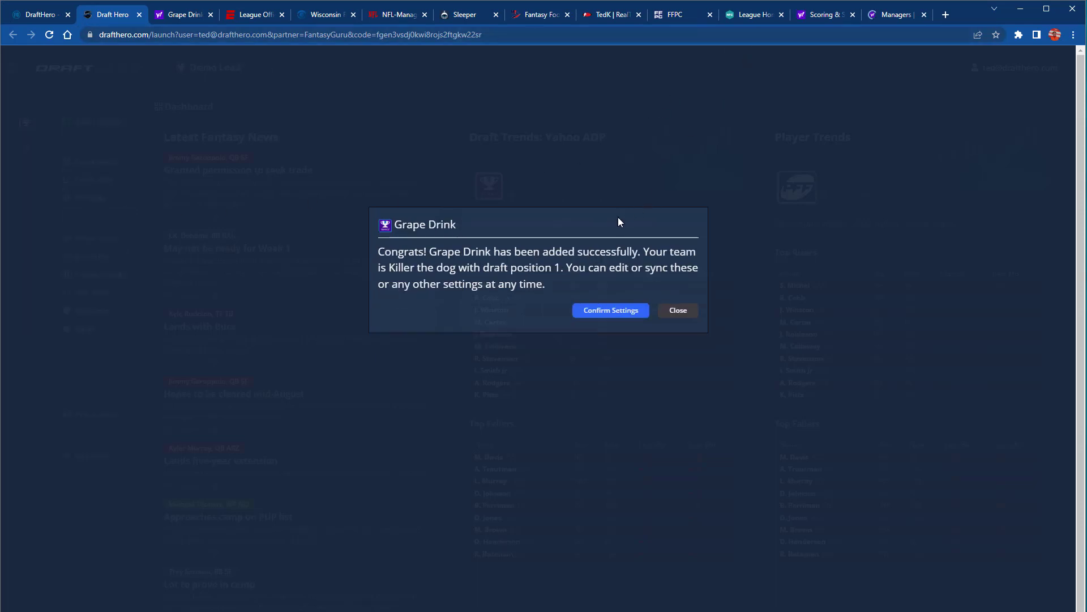
pyautogui.click(824, 13)
pyautogui.click(895, 17)
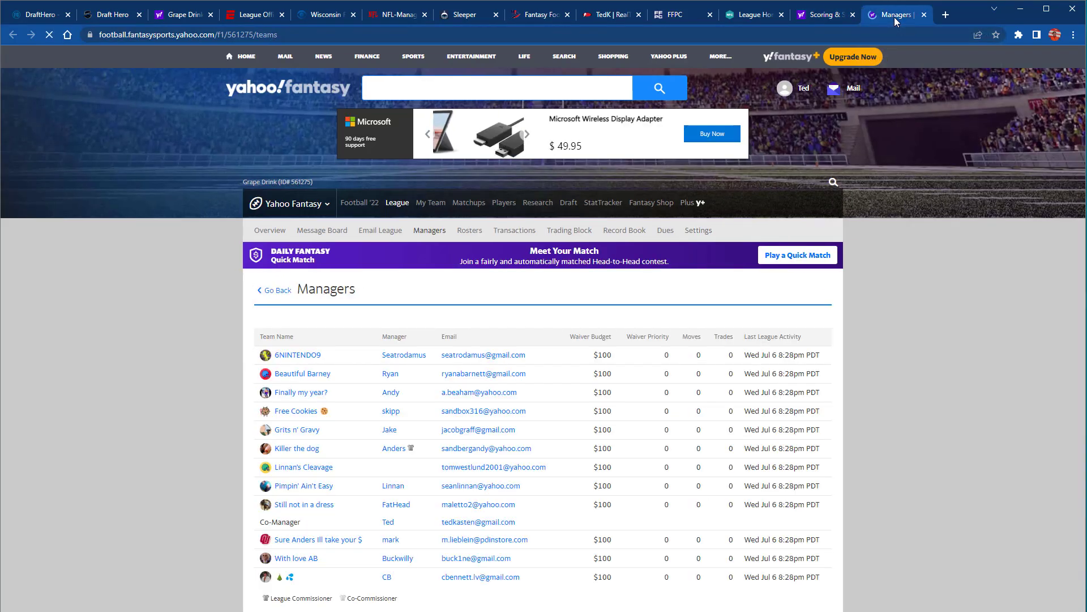
pyautogui.click(119, 16)
pyautogui.click(602, 312)
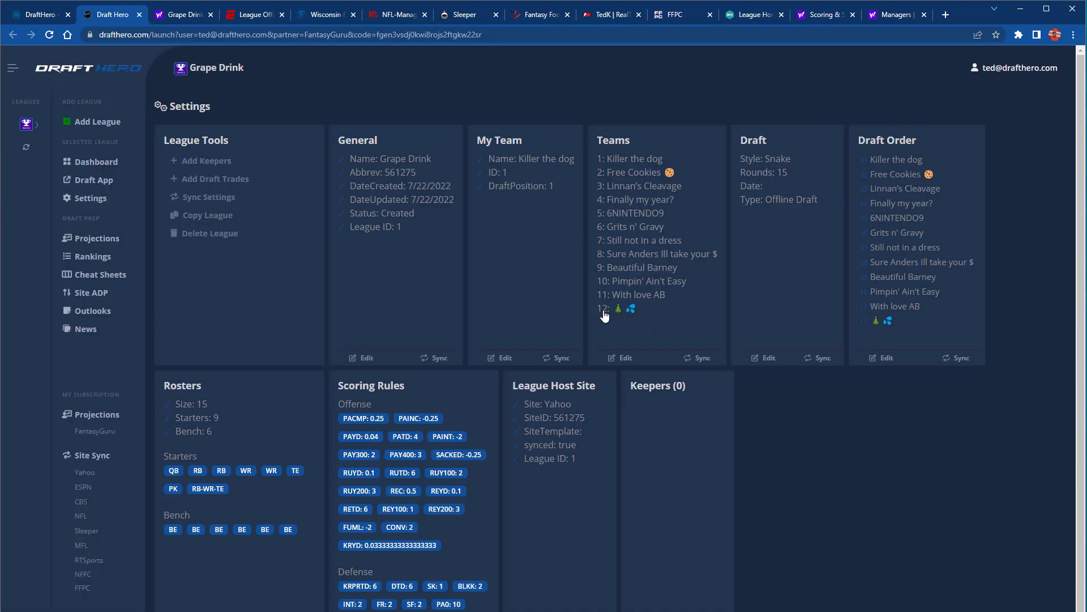
pyautogui.click(509, 359)
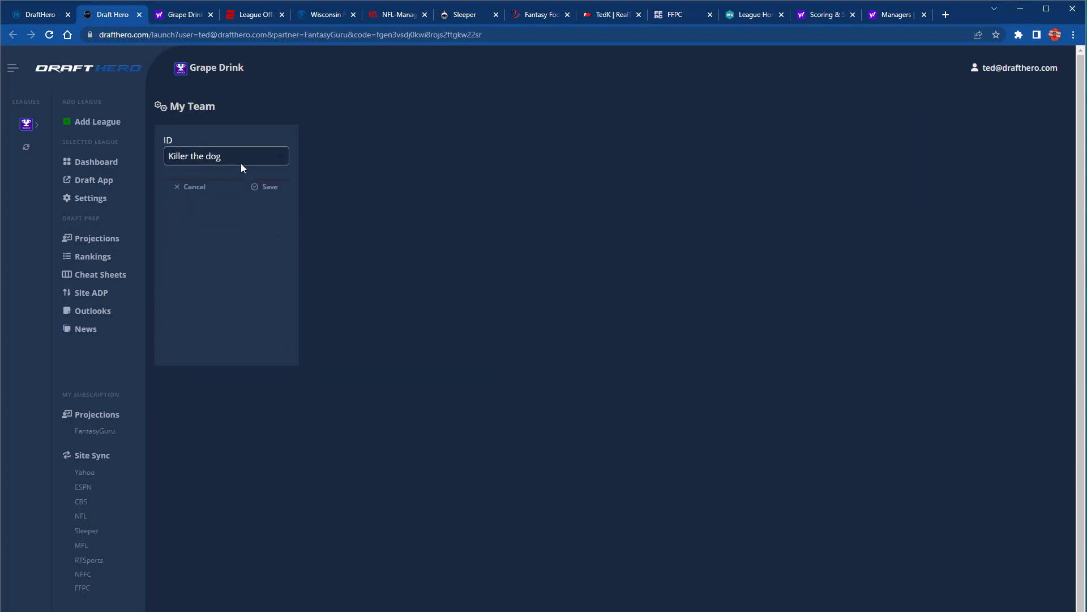
pyautogui.click(241, 164)
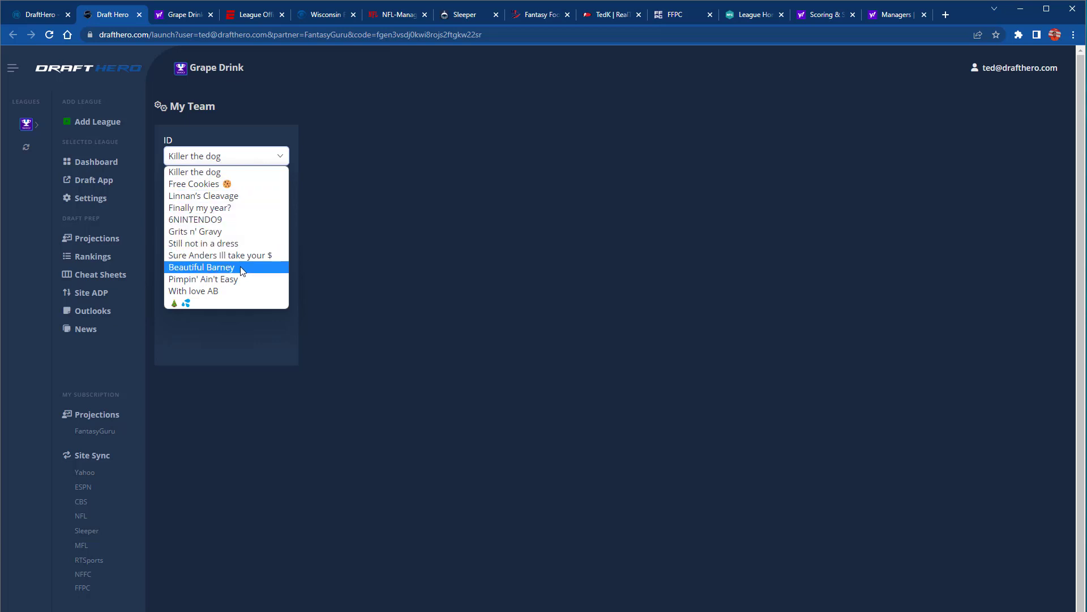
pyautogui.click(308, 190)
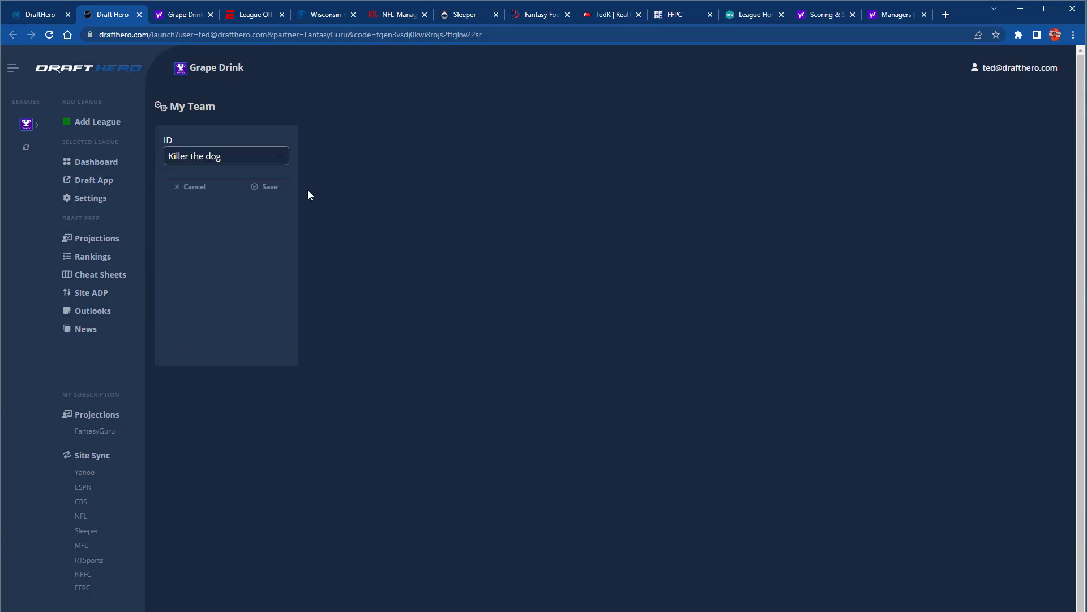
pyautogui.click(193, 186)
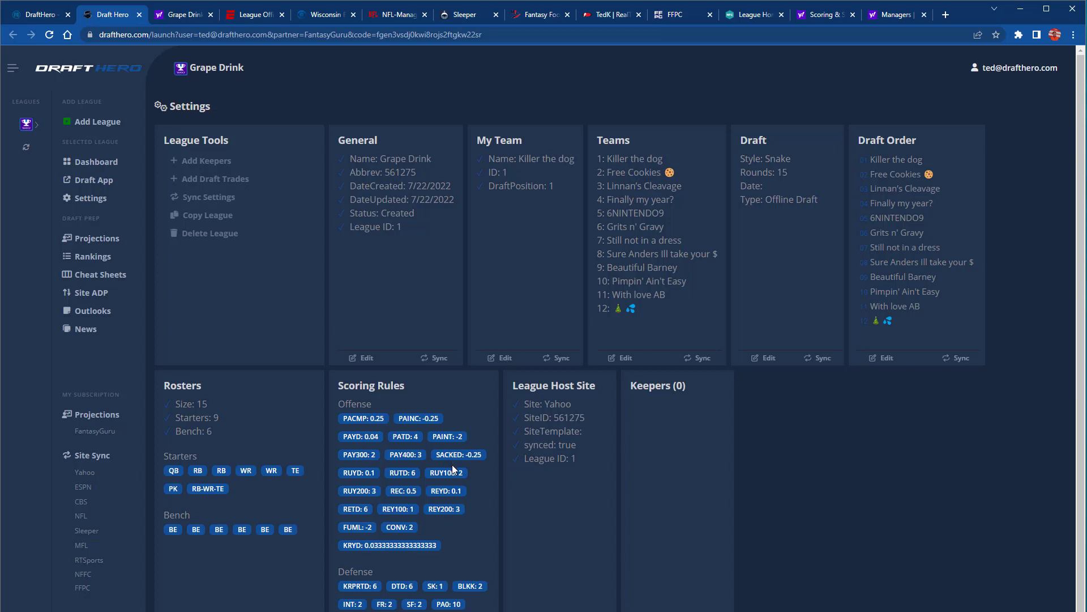
pyautogui.click(884, 358)
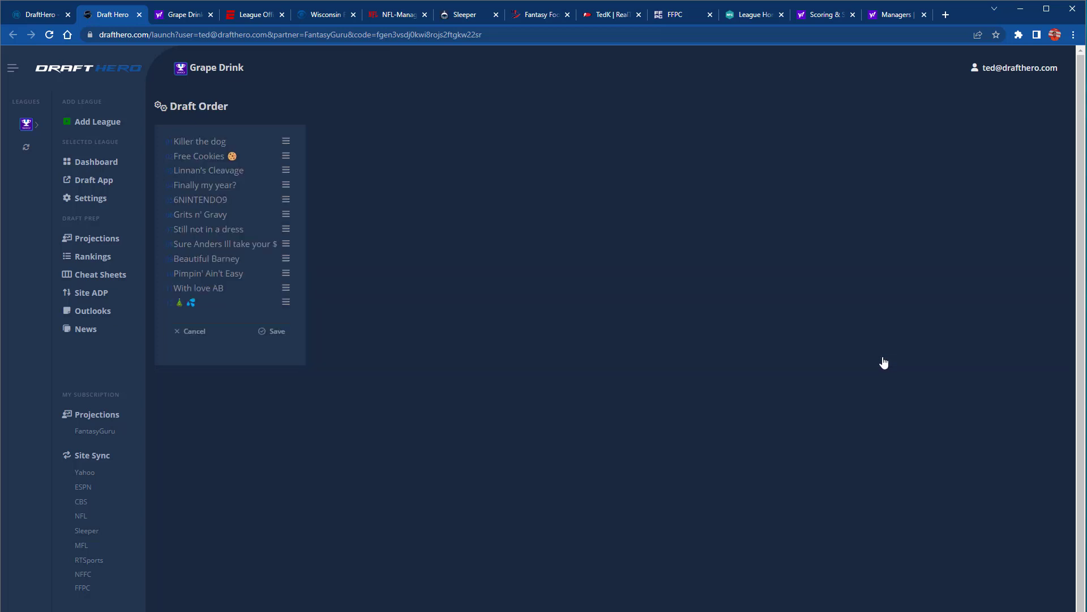
pyautogui.moveTo(287, 246); pyautogui.dragTo(294, 186)
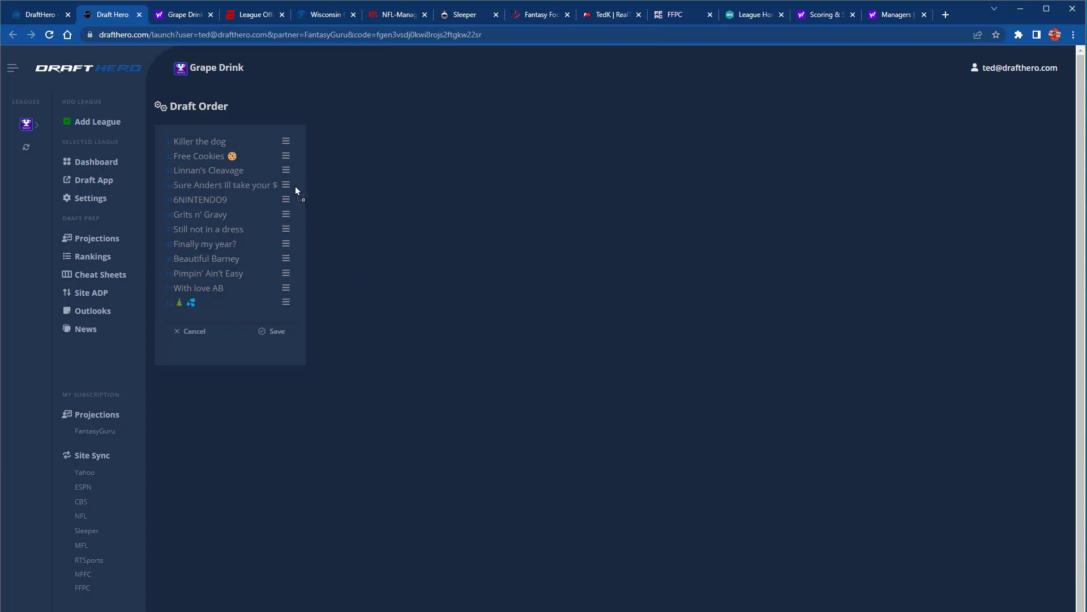
pyautogui.click(186, 331)
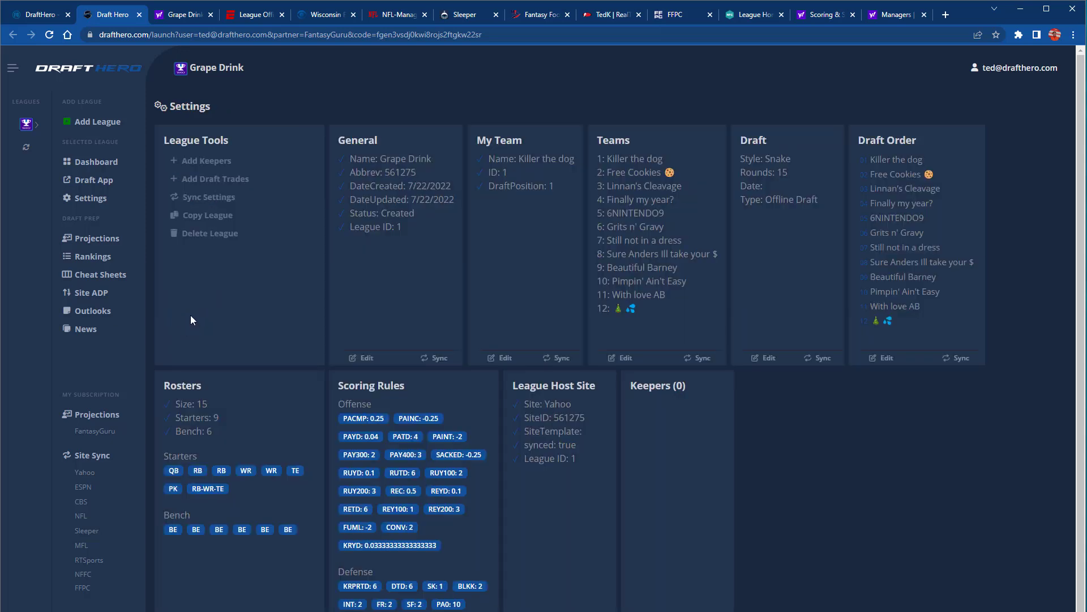
# Step: Reload the ESPN league home page, then return to DraftHero
pyautogui.click(251, 16)
pyautogui.moveTo(233, 82)
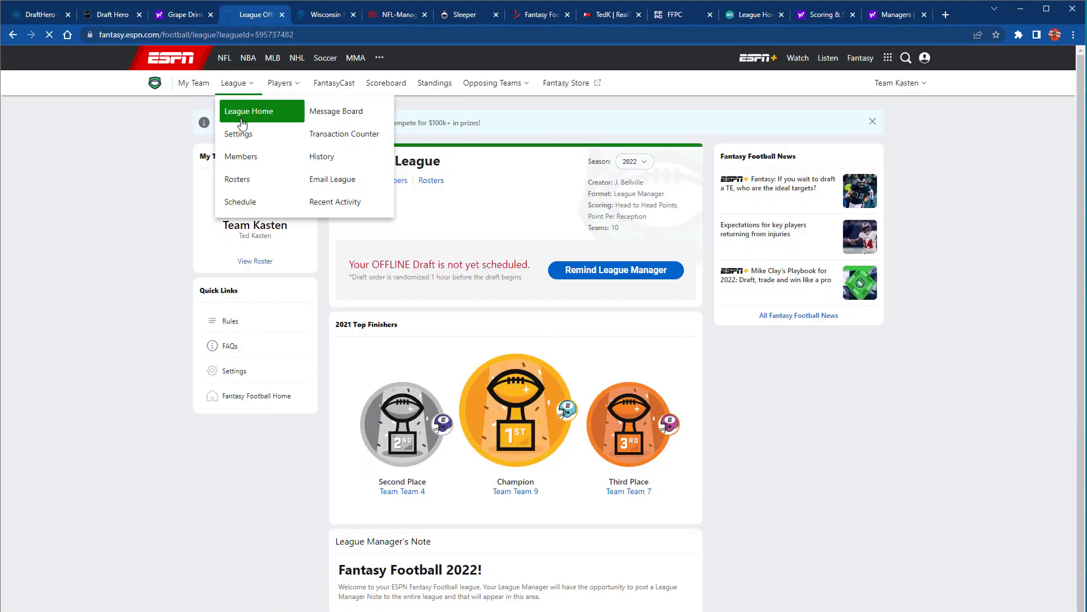
pyautogui.click(241, 117)
pyautogui.click(113, 15)
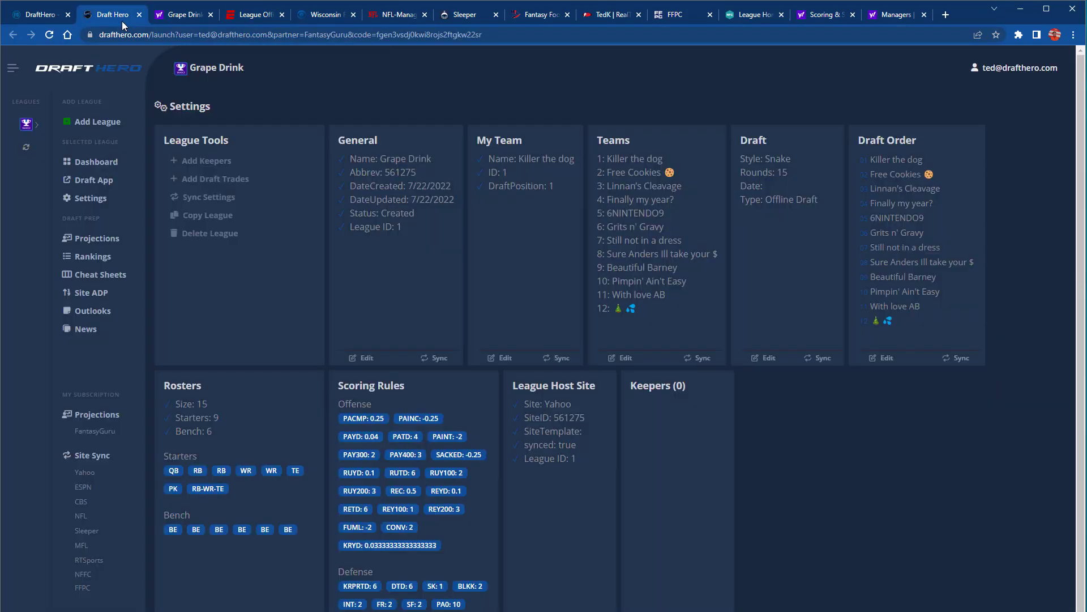
# Step: Add the ESPN league My 2021 League and view its settings with draft position 6
pyautogui.click(98, 122)
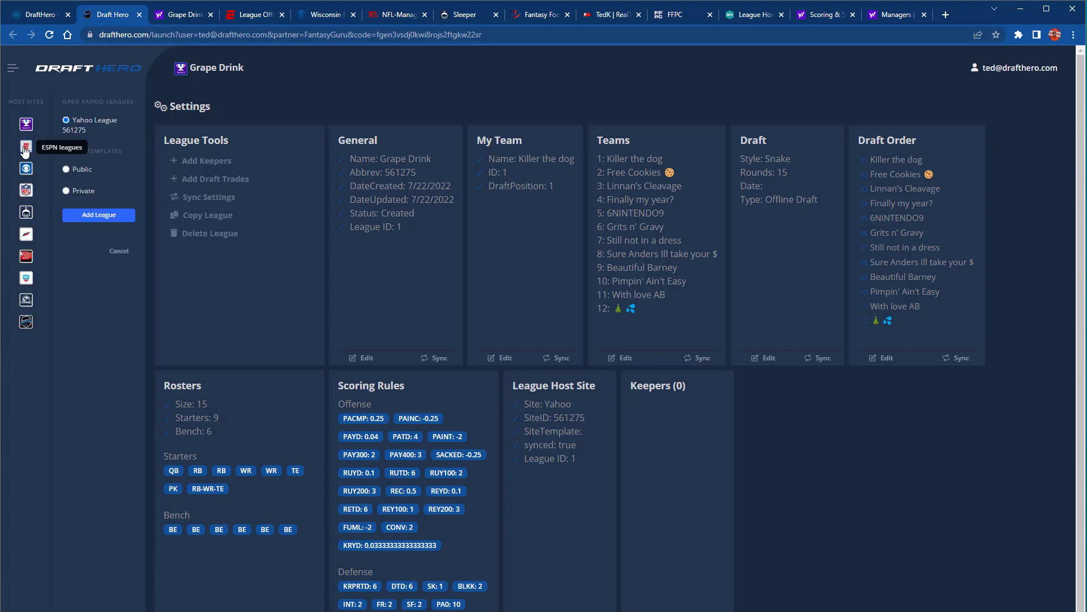
pyautogui.click(26, 148)
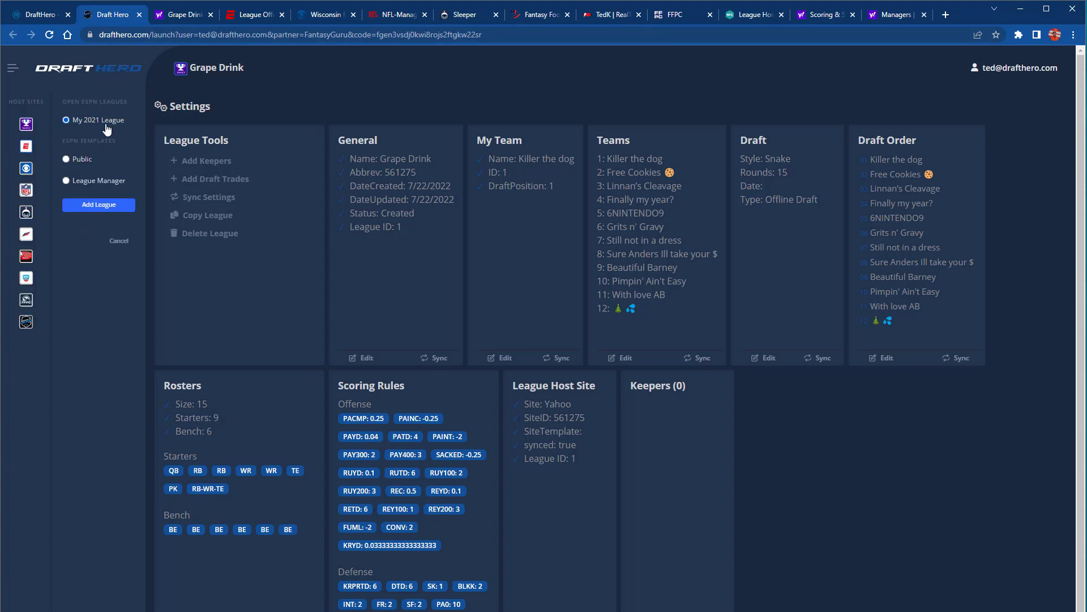
pyautogui.click(97, 208)
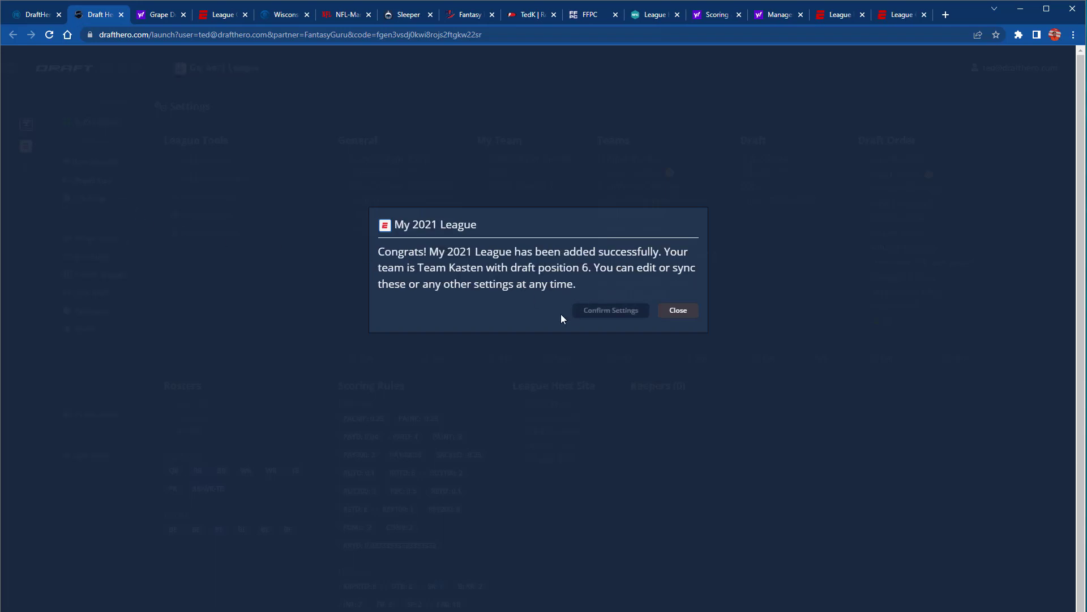
pyautogui.click(593, 313)
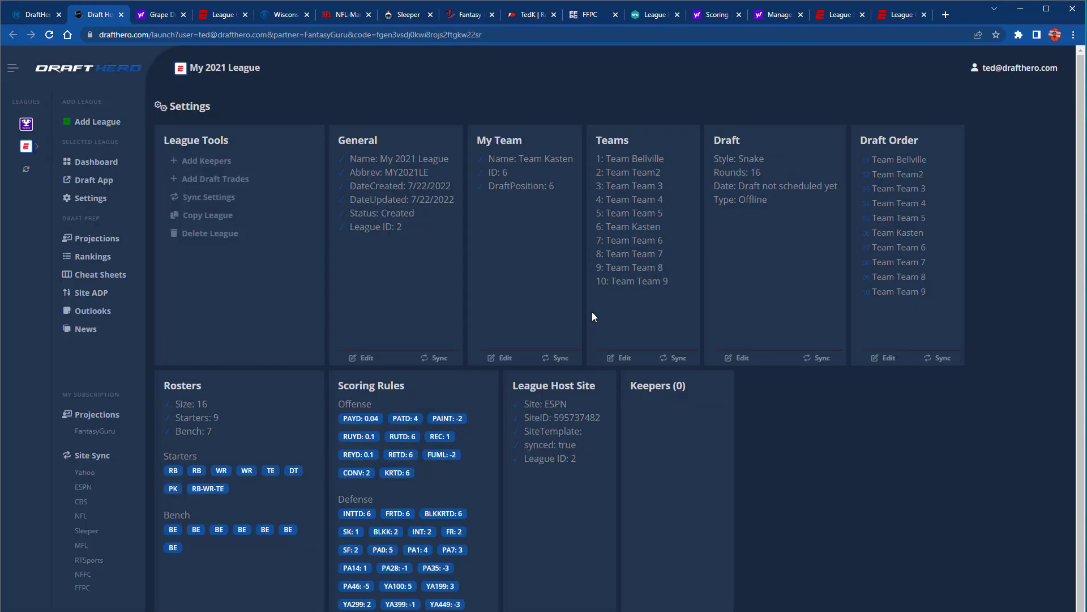
pyautogui.moveTo(520, 160); pyautogui.dragTo(573, 160)
pyautogui.click(413, 118)
# Step: Reload the CBS Wisconsin Fantasy Football League home page and return to DraftHero
pyautogui.click(287, 16)
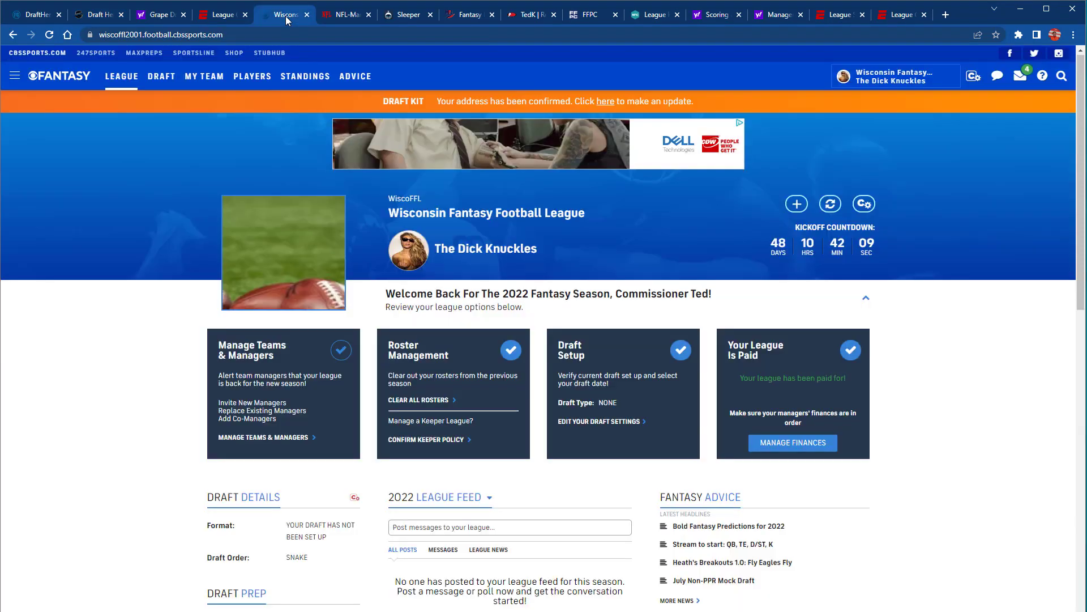
pyautogui.moveTo(123, 79)
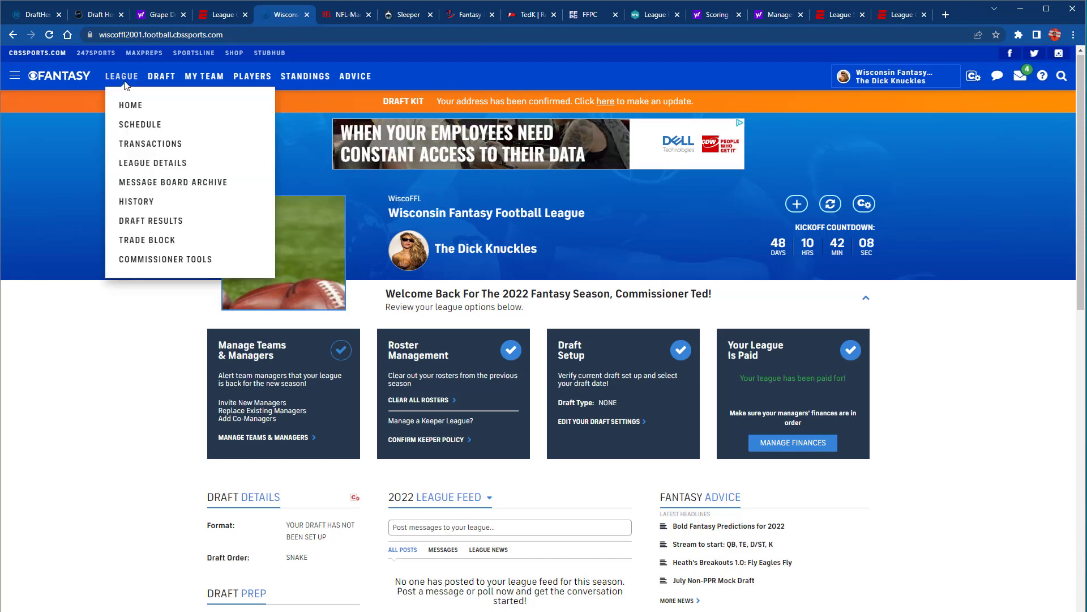
pyautogui.click(131, 106)
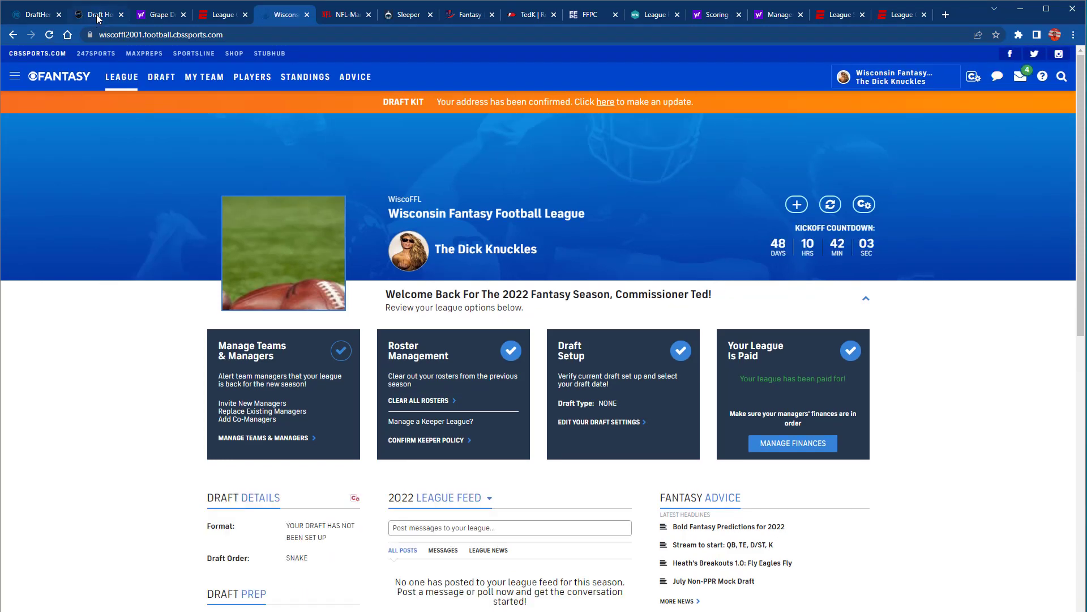
pyautogui.click(98, 15)
# Step: Add CBS's Wisconsin Fantasy Football League and view its settings: draft position 10, 16-round snake
pyautogui.click(109, 121)
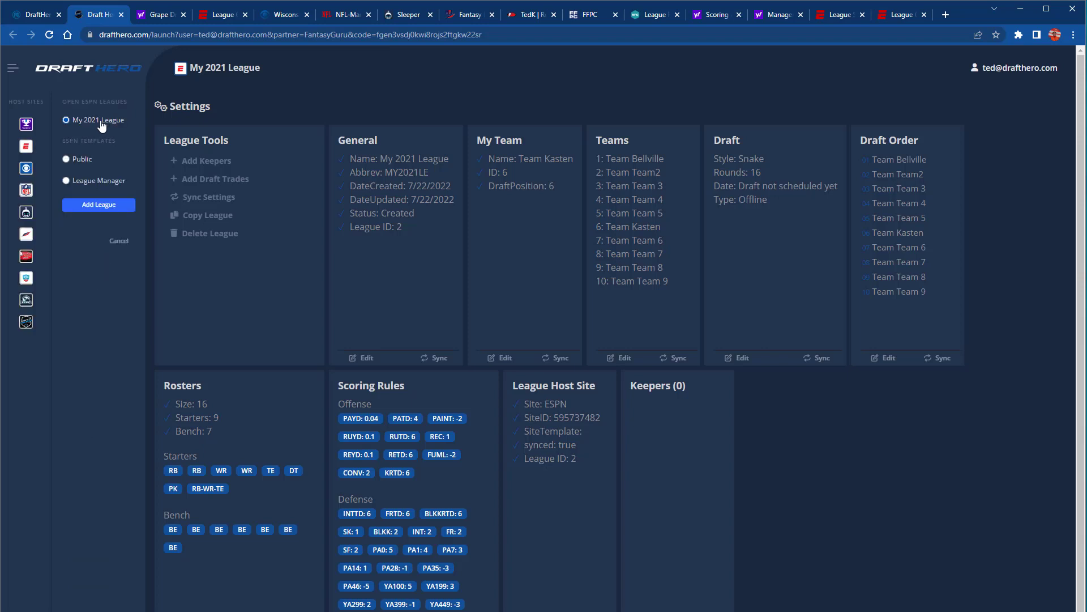
pyautogui.click(26, 169)
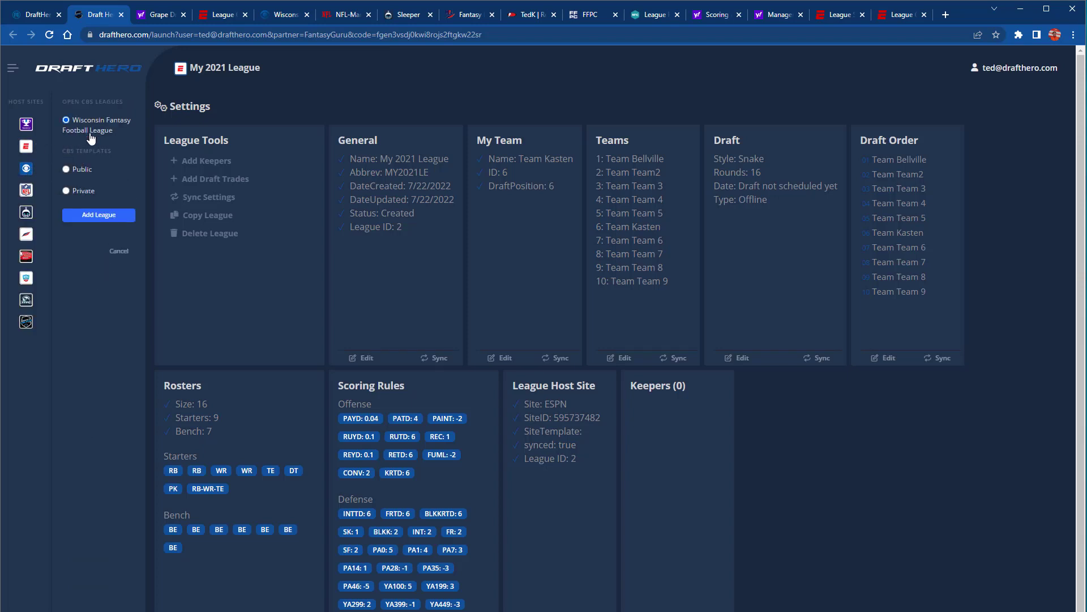
pyautogui.click(99, 214)
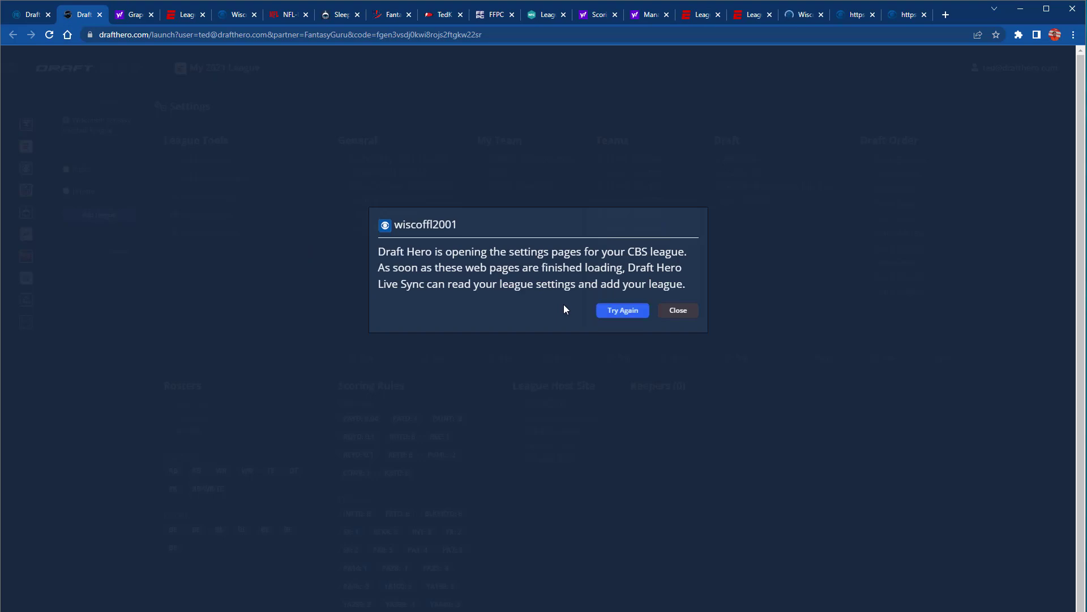
pyautogui.click(618, 311)
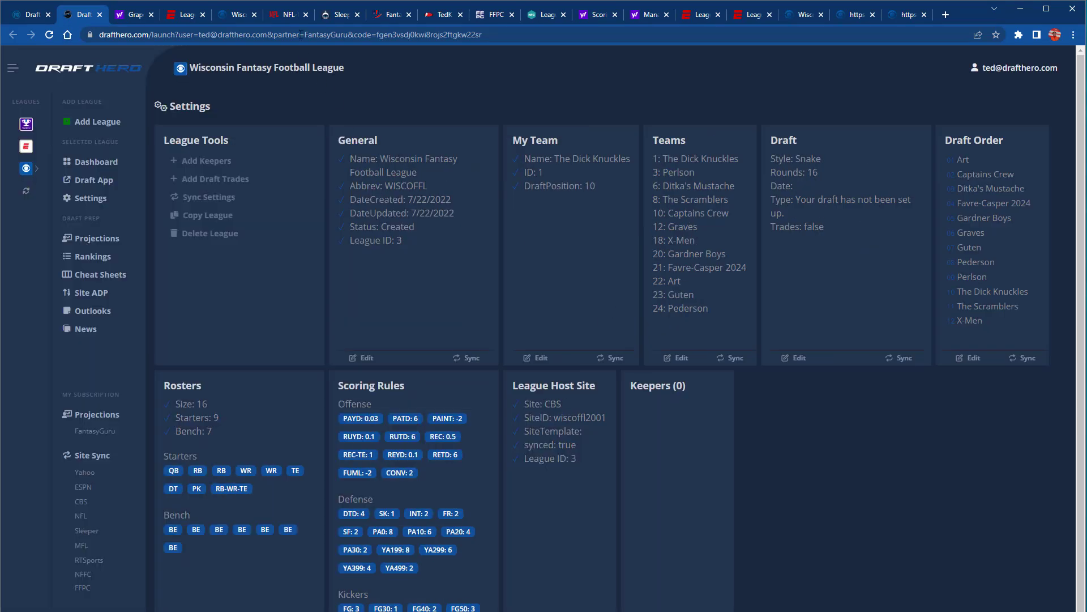
# Step: Reload the NFL Fantasy league page, then open Sleeper's #SFB 12 Los Angeles league and select its ID
pyautogui.click(287, 16)
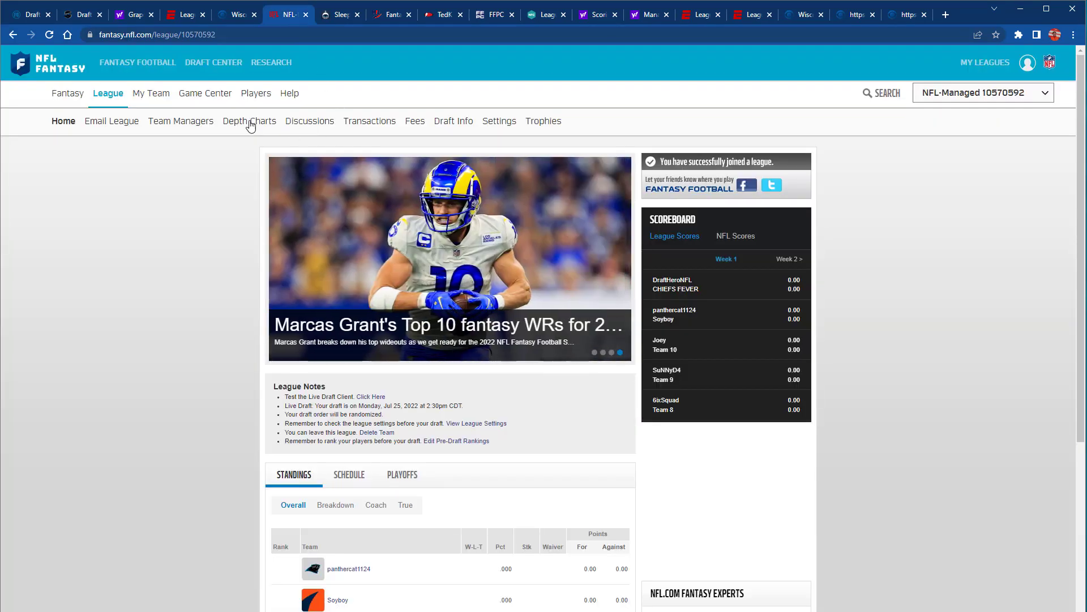
pyautogui.click(108, 97)
pyautogui.click(339, 15)
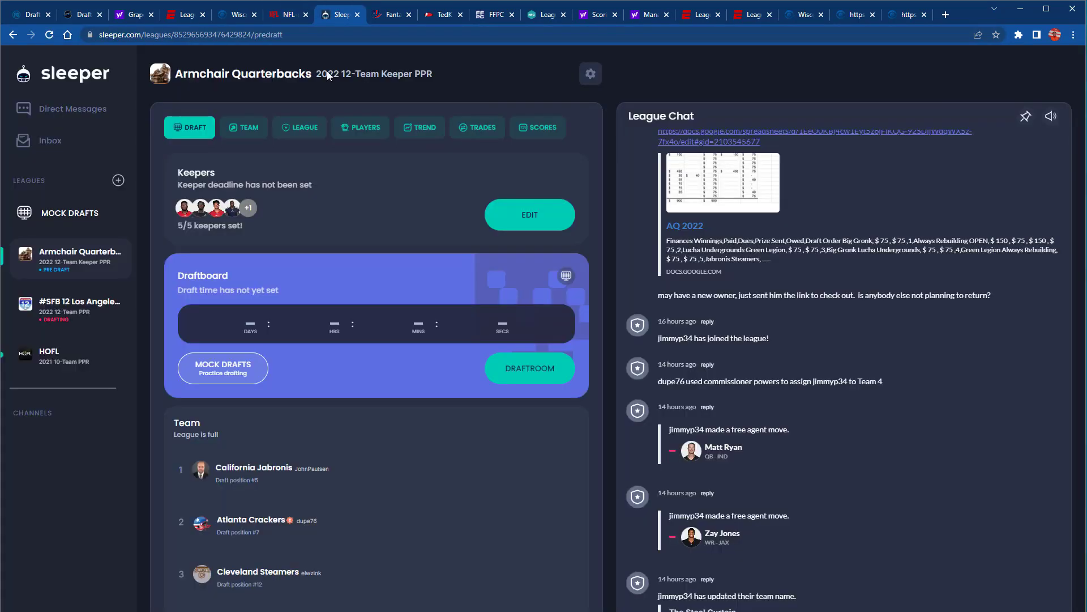
pyautogui.click(84, 317)
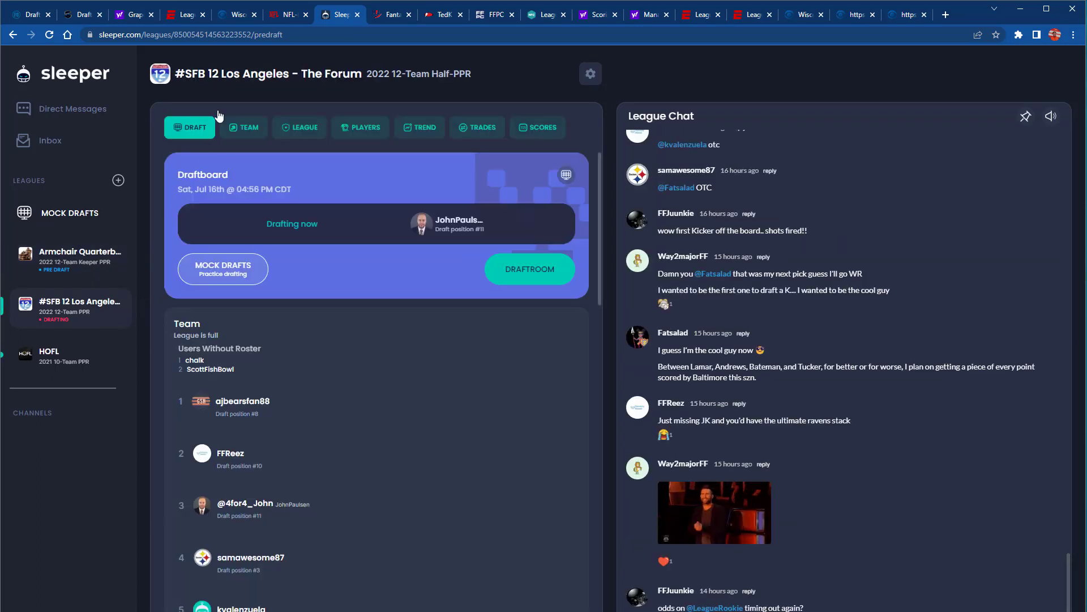
pyautogui.doubleClick(237, 35)
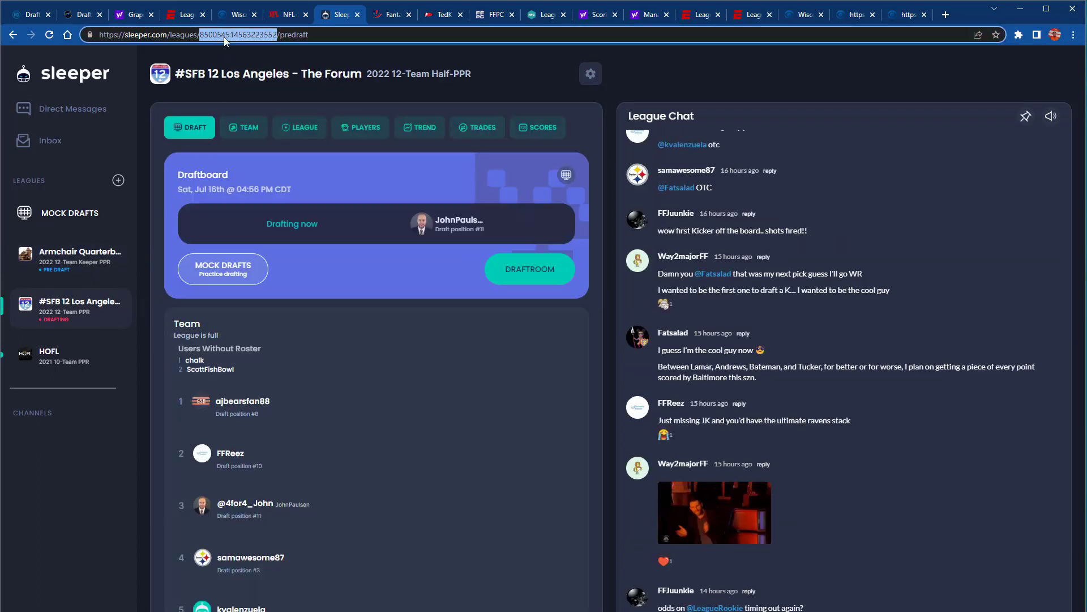
pyautogui.click(388, 17)
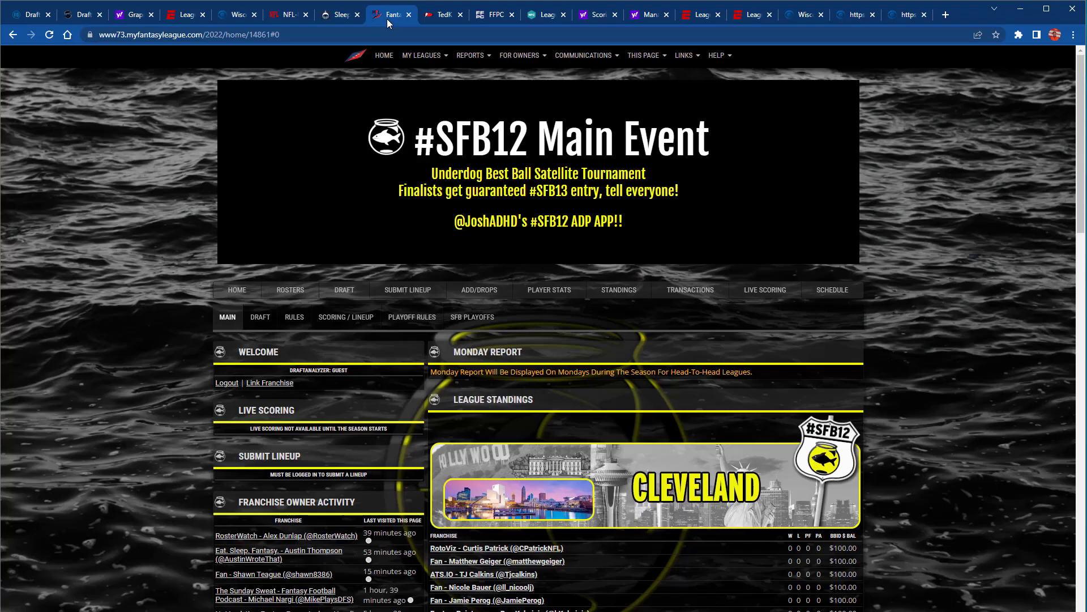
# Step: Reload the MyFantasyLeague page, select its league number, then open RTSports' Fantasy Championship 7/31 9:00pm #1
pyautogui.click(238, 292)
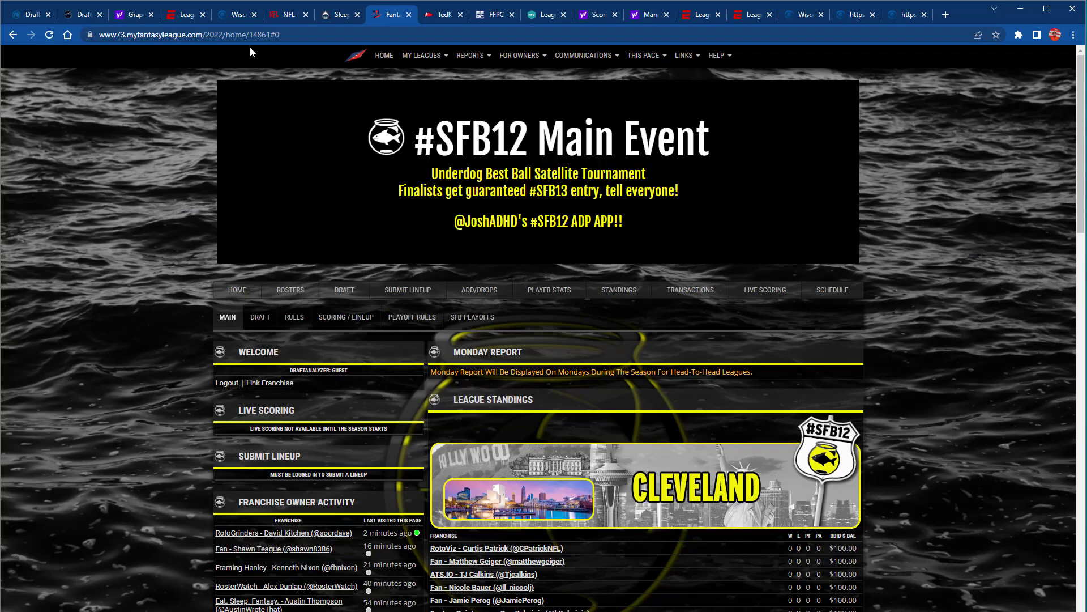
pyautogui.doubleClick(285, 34)
pyautogui.click(438, 18)
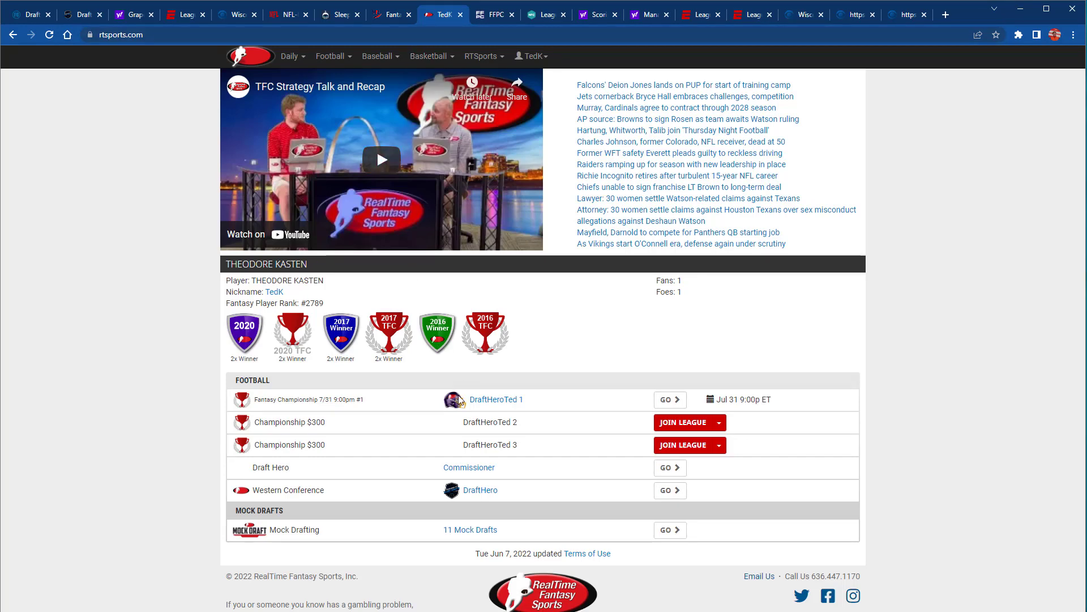
pyautogui.click(498, 402)
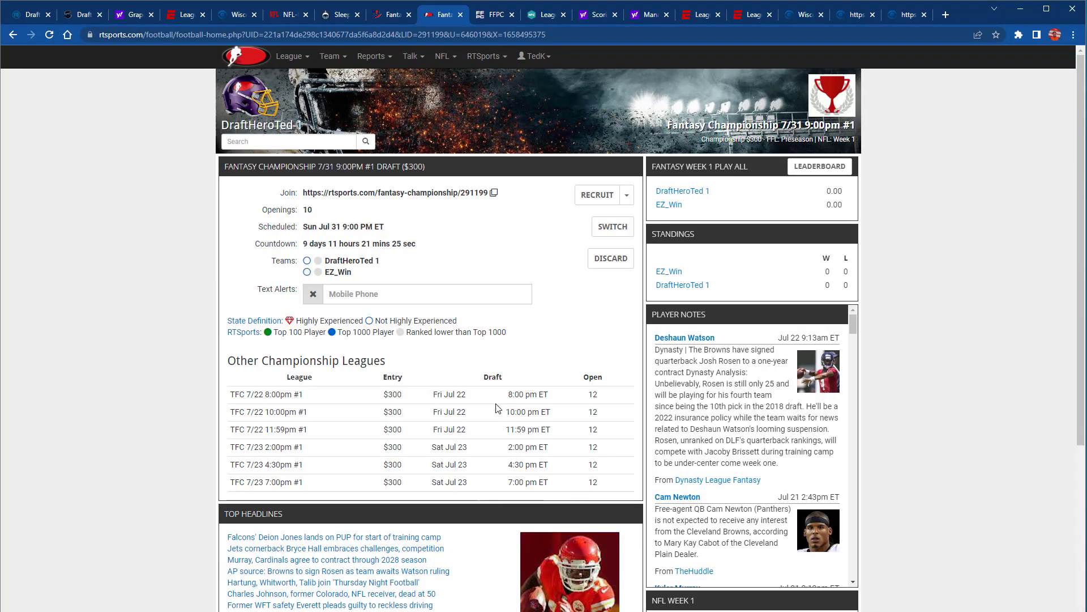
# Step: View FFPC's Footballguys Players Championship #36802 league home, then return to DraftHero's Wisconsin league settings
pyautogui.click(495, 17)
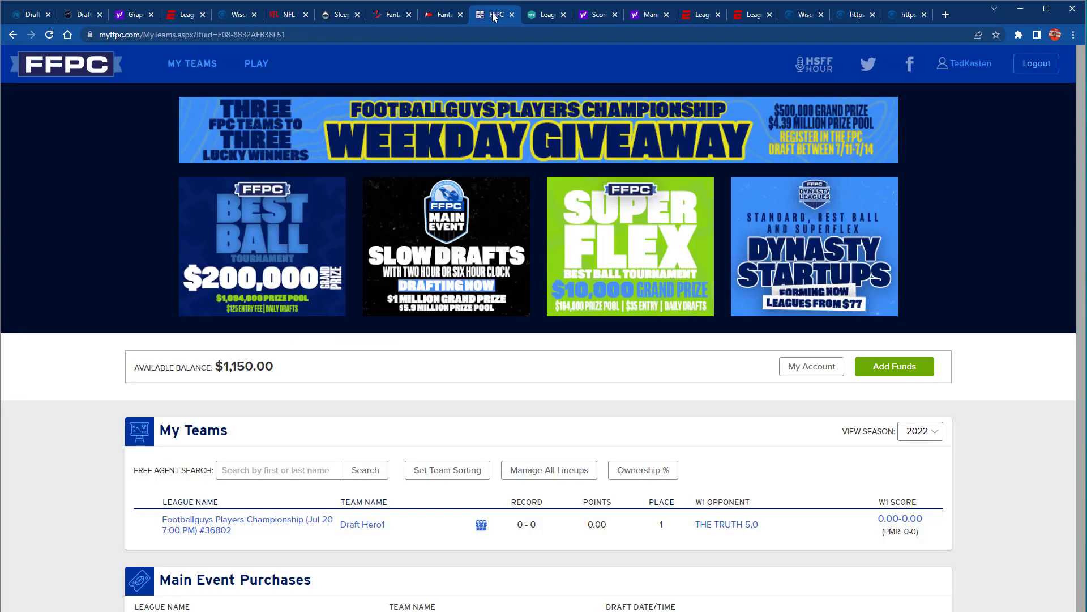
pyautogui.click(242, 521)
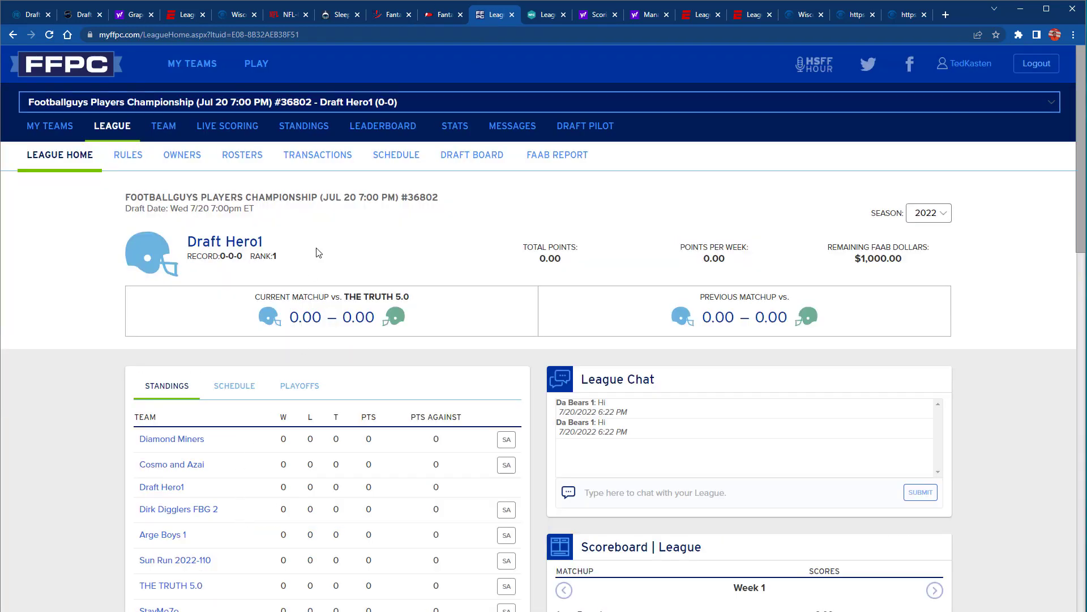
pyautogui.click(548, 16)
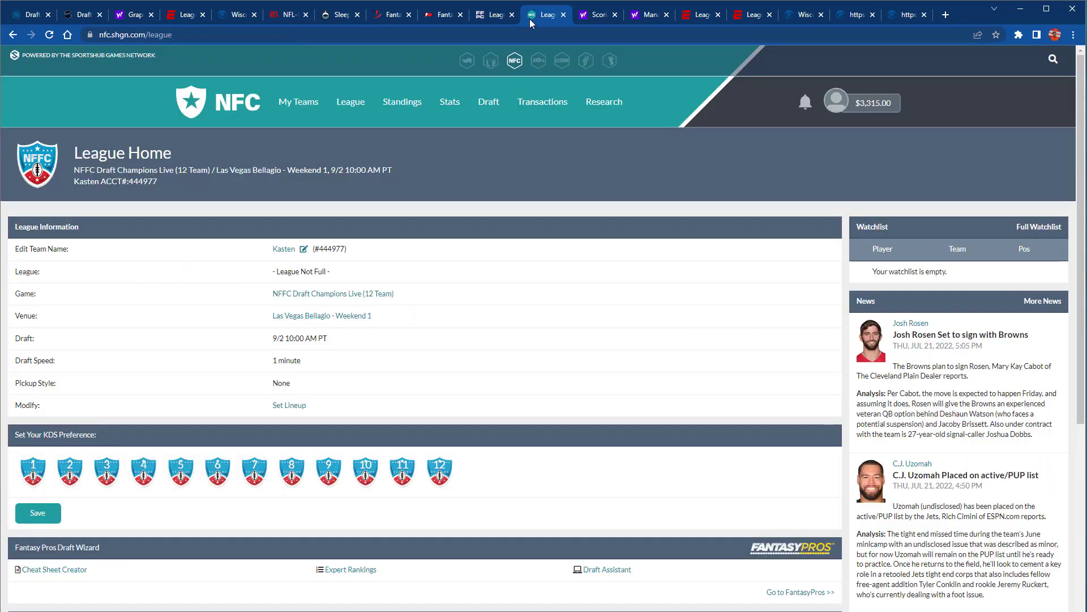
pyautogui.click(71, 17)
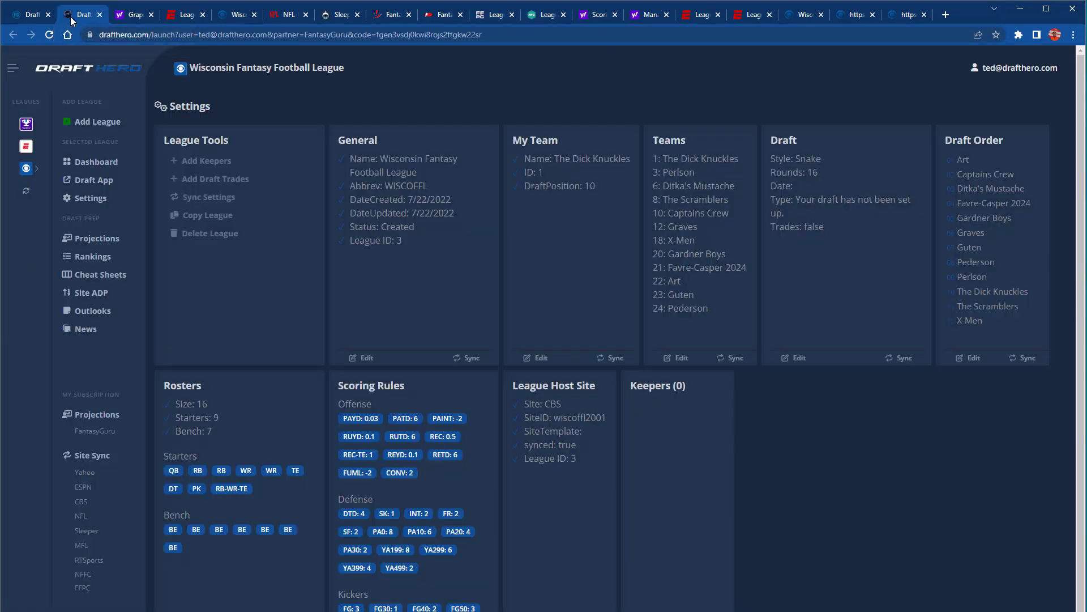
# Step: Add an NFFC-hosted league using the Draft Champions template
pyautogui.click(94, 124)
pyautogui.click(97, 214)
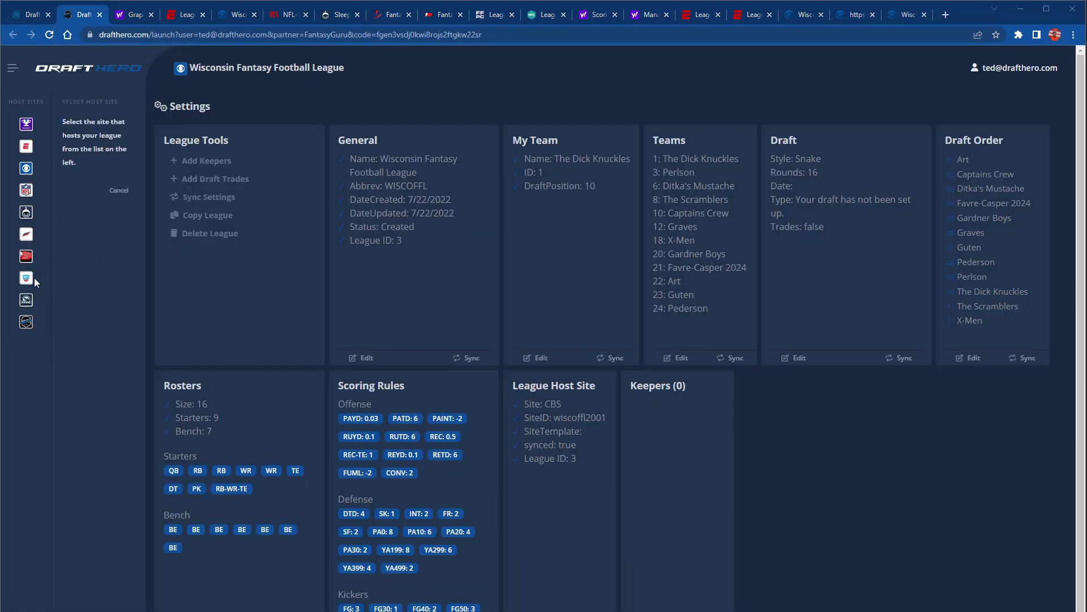
pyautogui.click(30, 278)
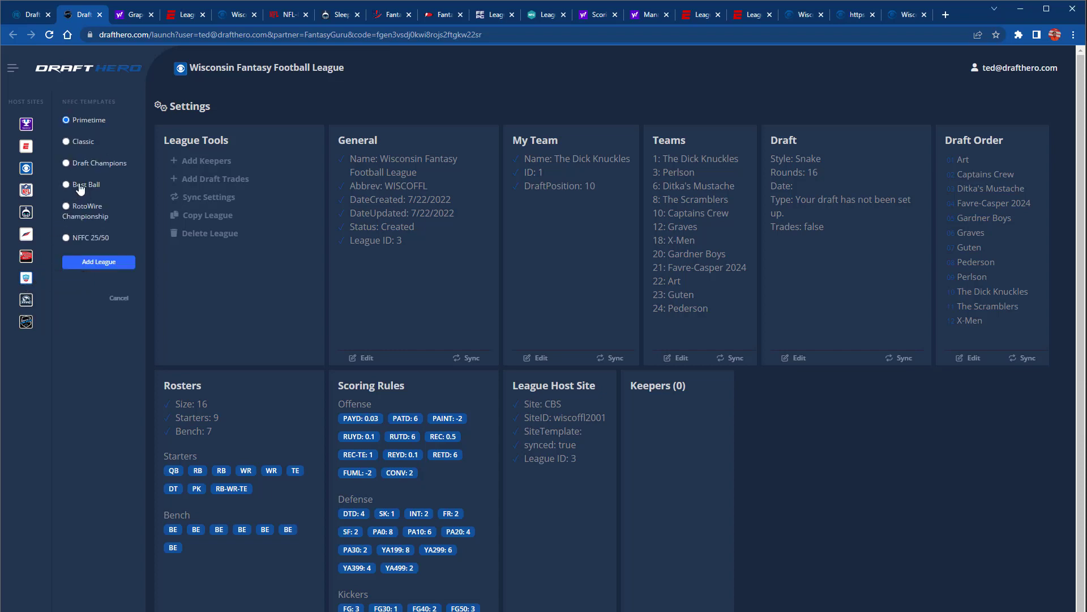
pyautogui.click(93, 165)
pyautogui.click(110, 262)
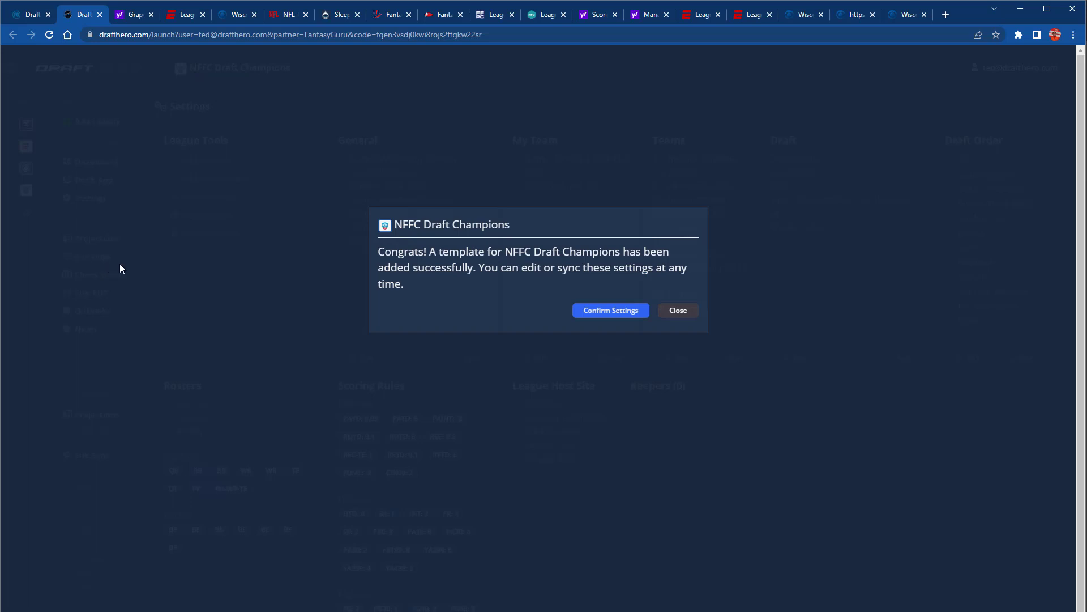
# Step: Accept the template settings and rename Team 3 to 'Draft Hero'
pyautogui.click(605, 307)
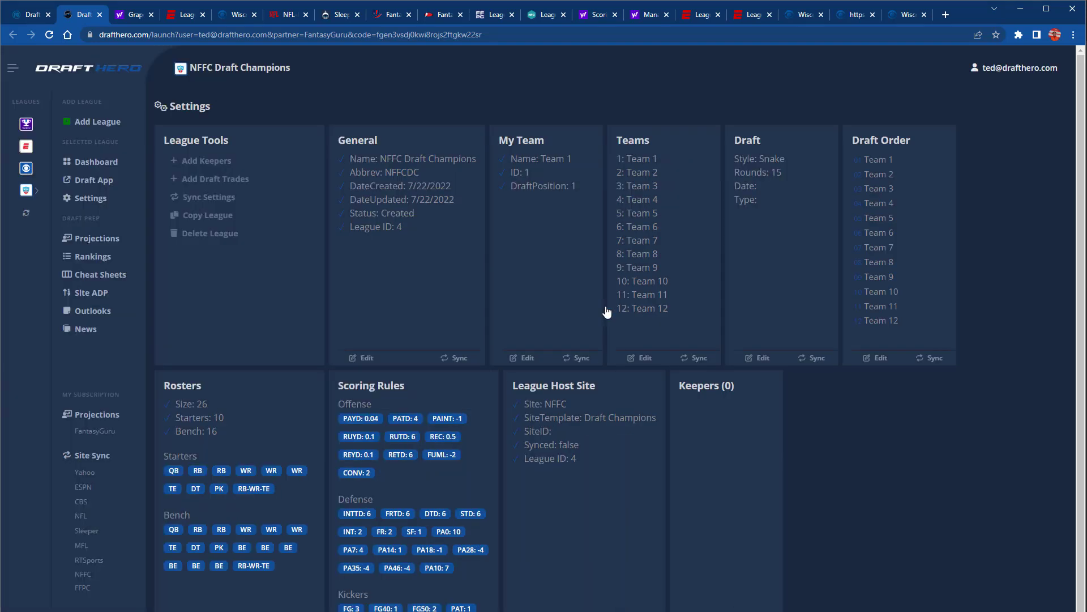
pyautogui.click(643, 359)
pyautogui.click(253, 246)
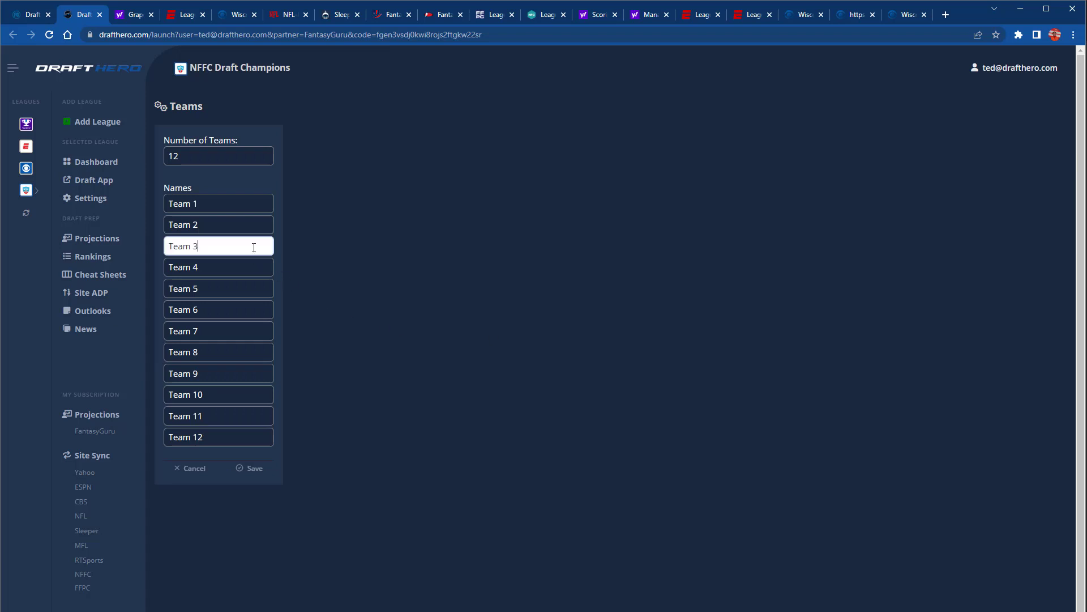
pyautogui.hotkey('ctrl', 'a')
pyautogui.write('Draft Hero')
pyautogui.click(252, 474)
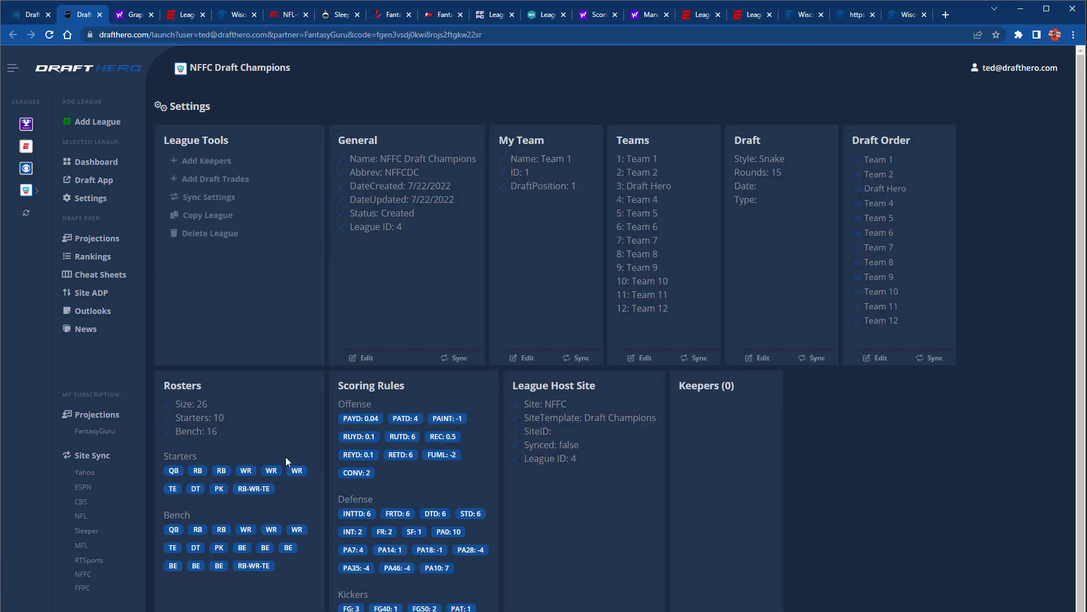
# Step: Set Draft Hero as my team in the NFFC league
pyautogui.click(524, 358)
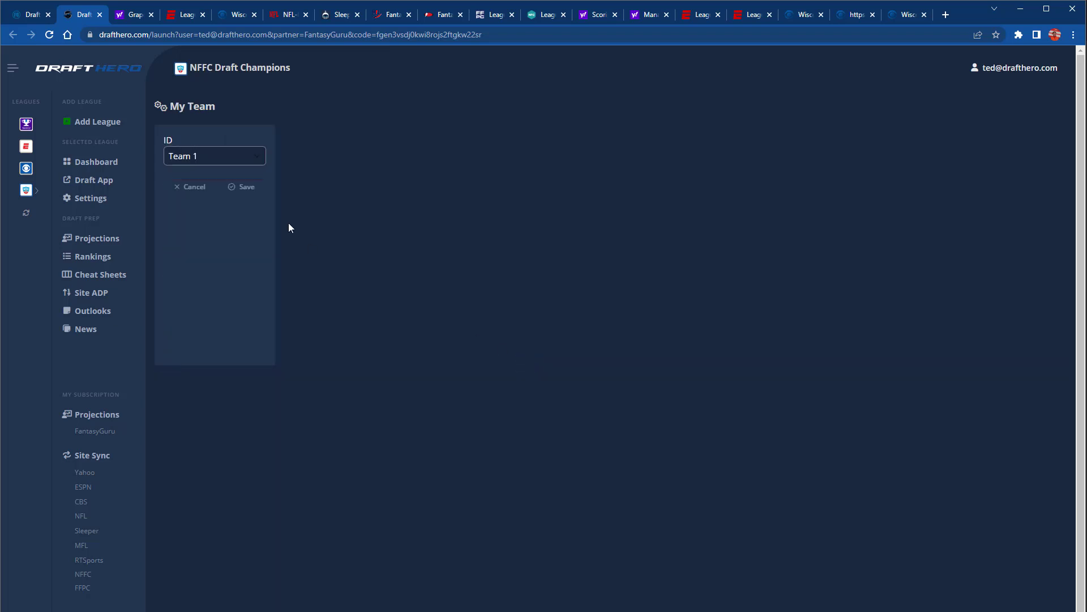
pyautogui.click(249, 163)
pyautogui.click(233, 196)
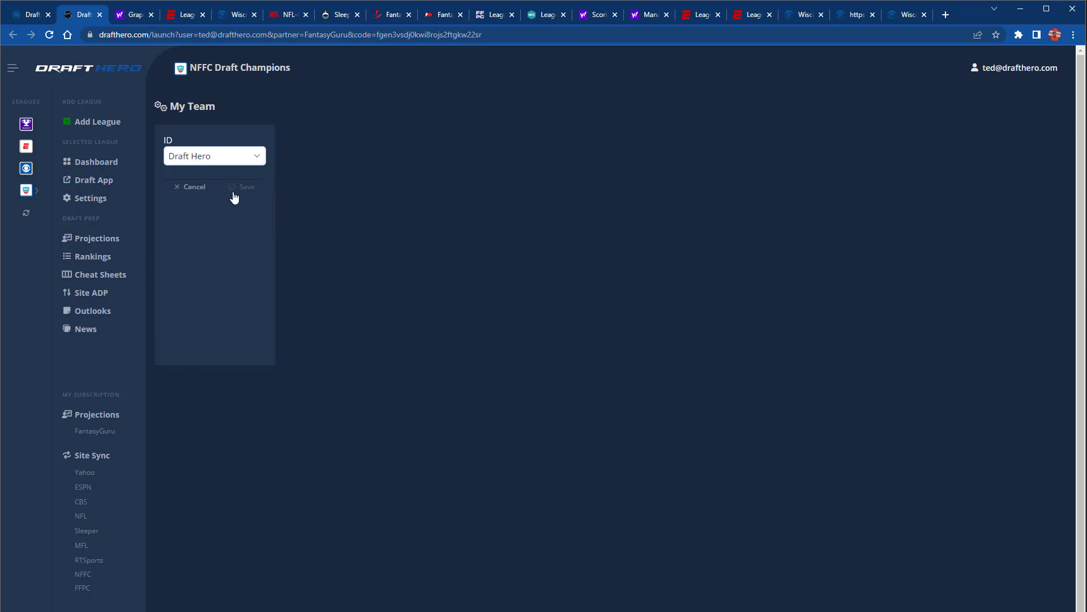
pyautogui.click(237, 189)
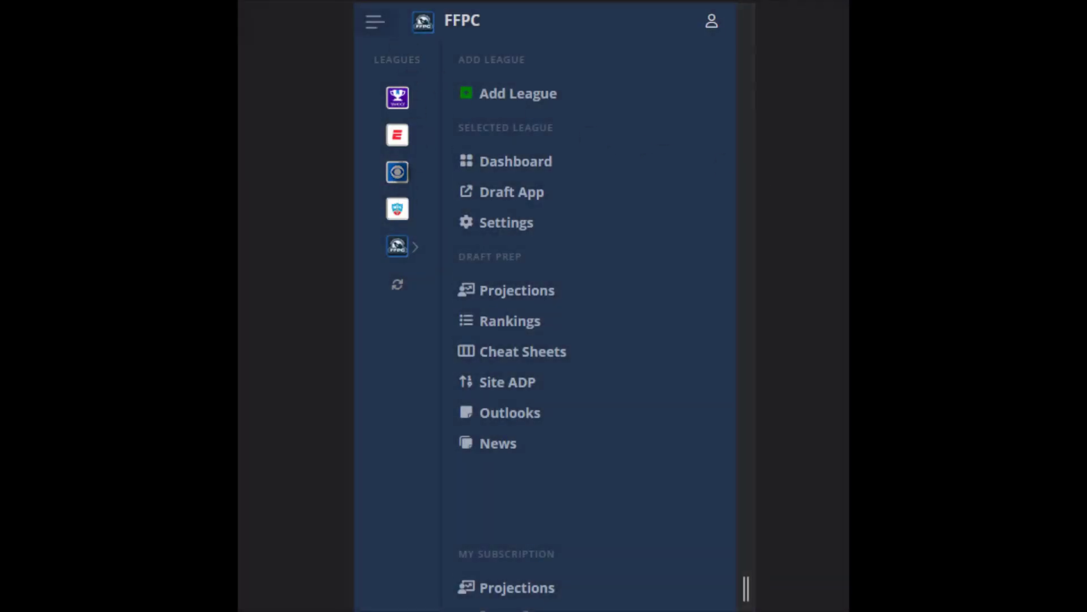
# Step: Switch to the CBS WISCOFFL league and scroll through its dashboard
pyautogui.click(397, 172)
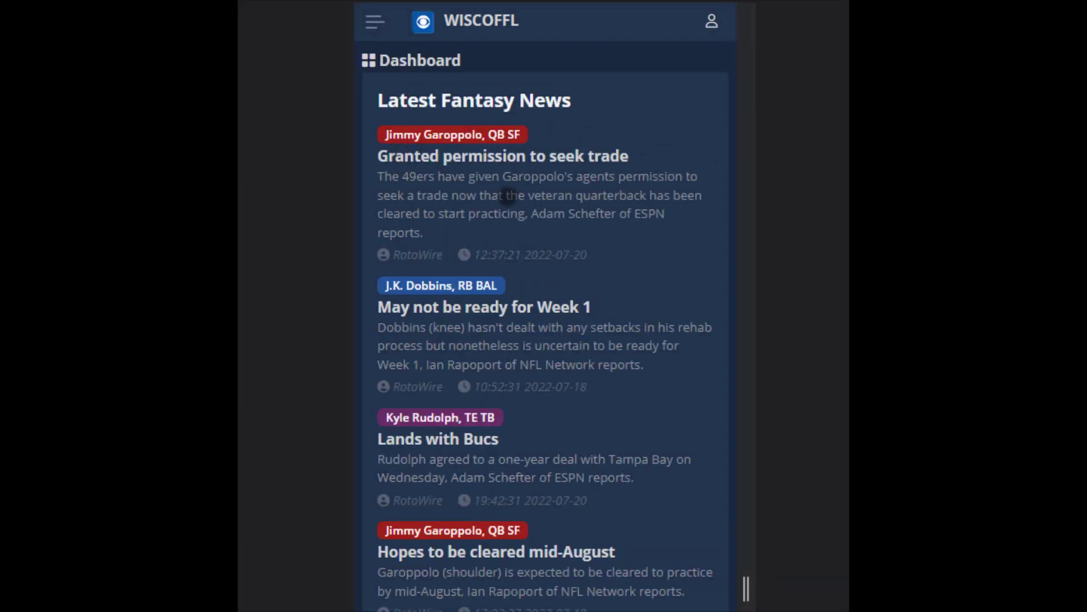
pyautogui.scroll(-7, 519, 267)
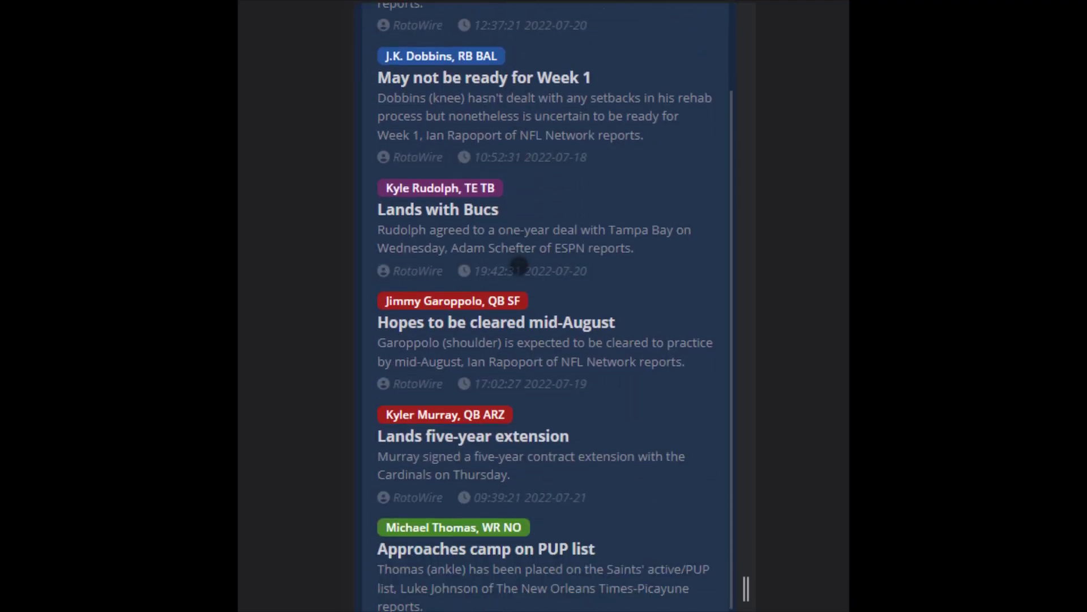
pyautogui.scroll(7, 517, 269)
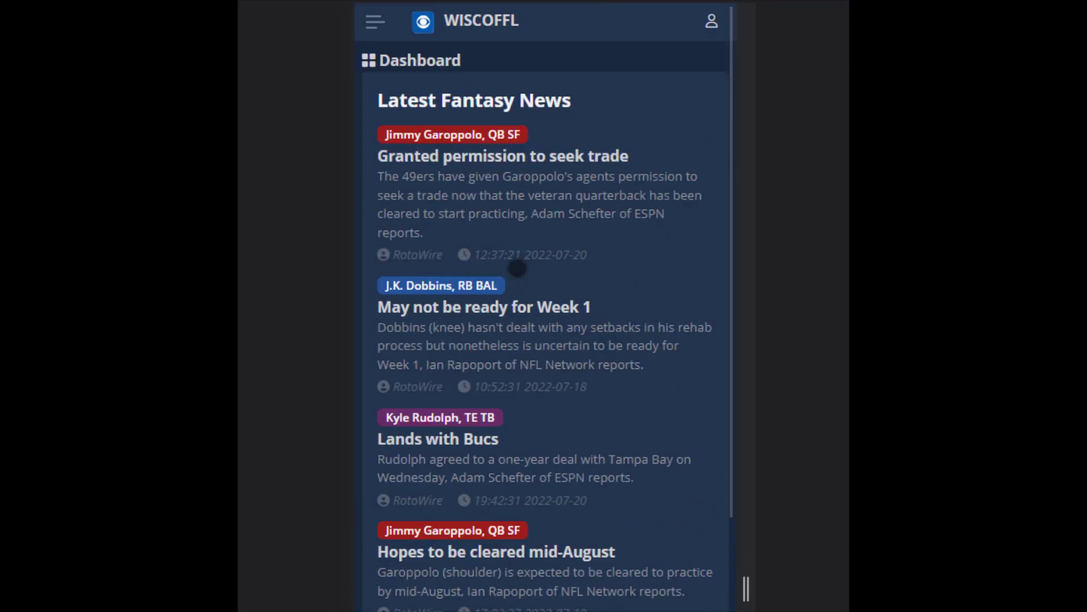
# Step: Browse WISCOFFL's news, cheat sheets, QB rankings and QB projections, ending on the dashboard
pyautogui.click(376, 26)
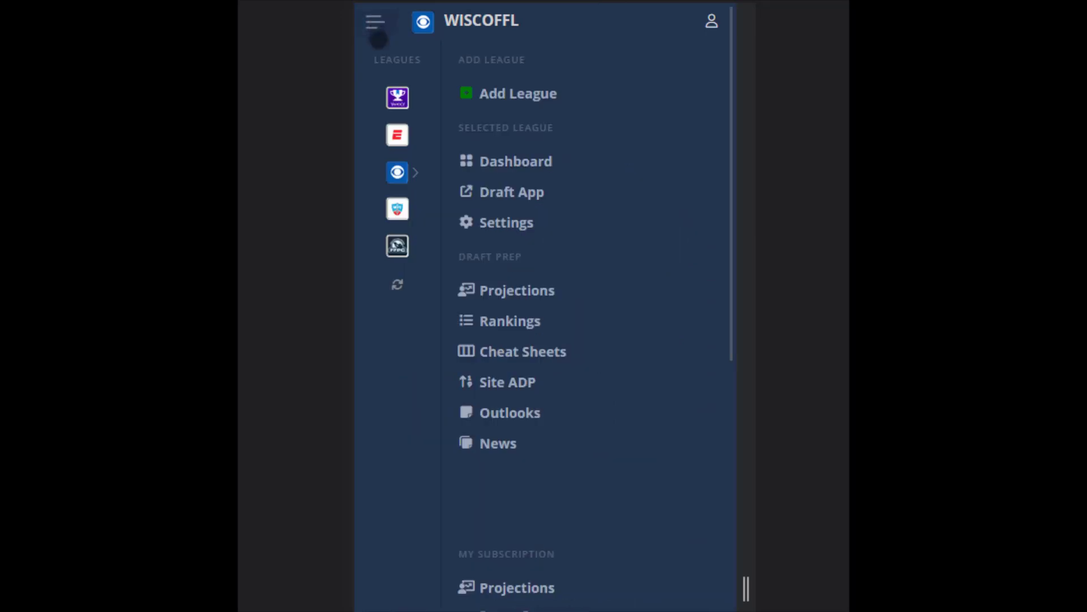
pyautogui.click(497, 441)
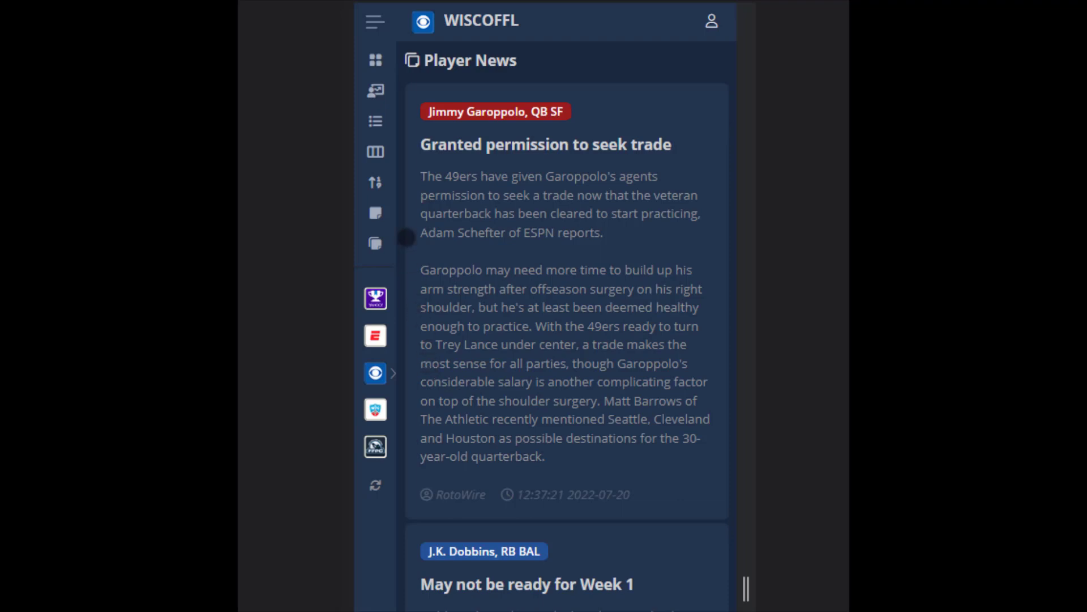
pyautogui.click(376, 152)
pyautogui.click(376, 121)
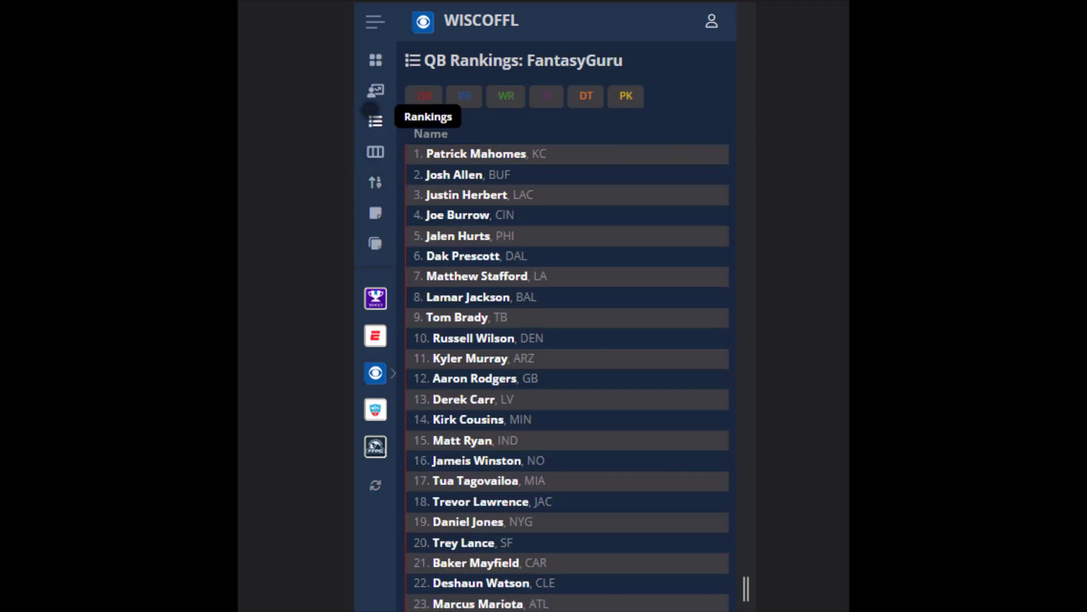
pyautogui.click(374, 91)
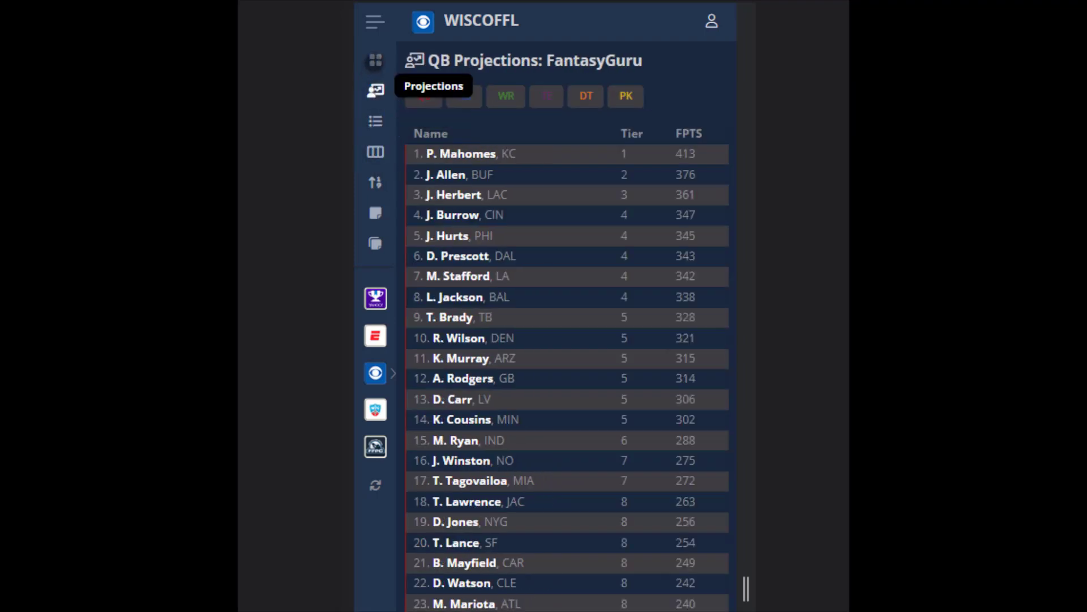
pyautogui.click(375, 60)
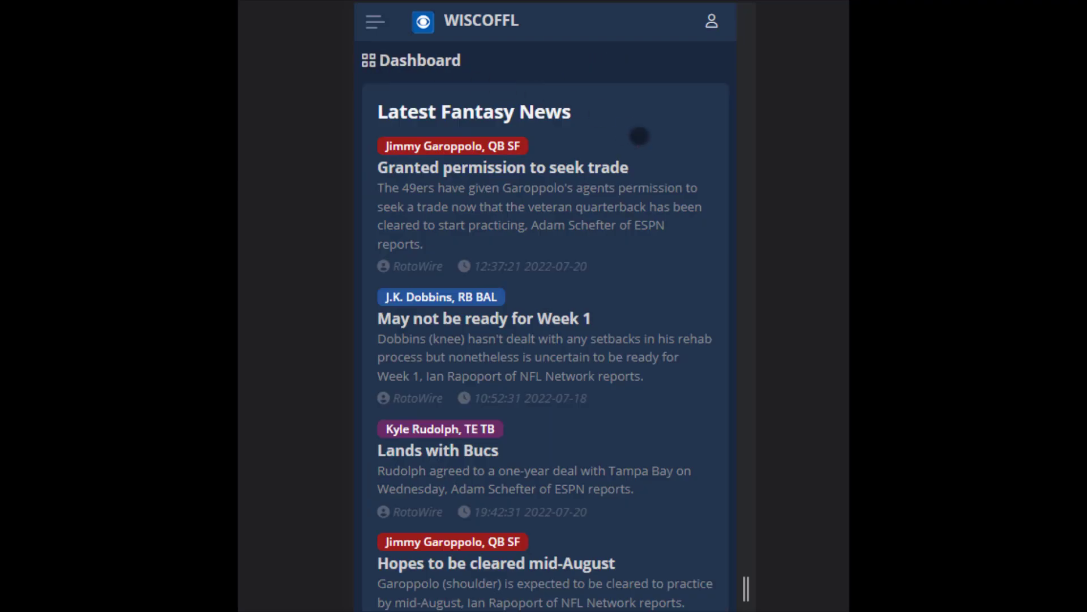